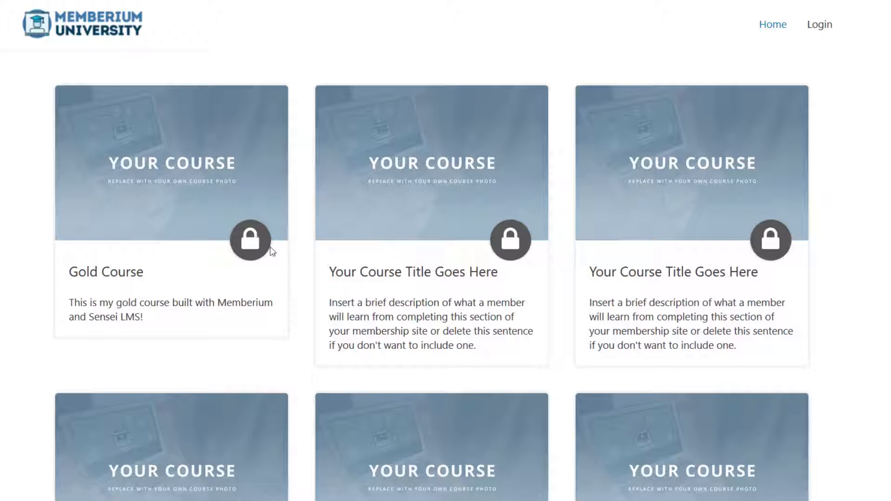
Log in as the saved test member with the account password and save the login in Firefox
scroll(272, 197, "down", 6)
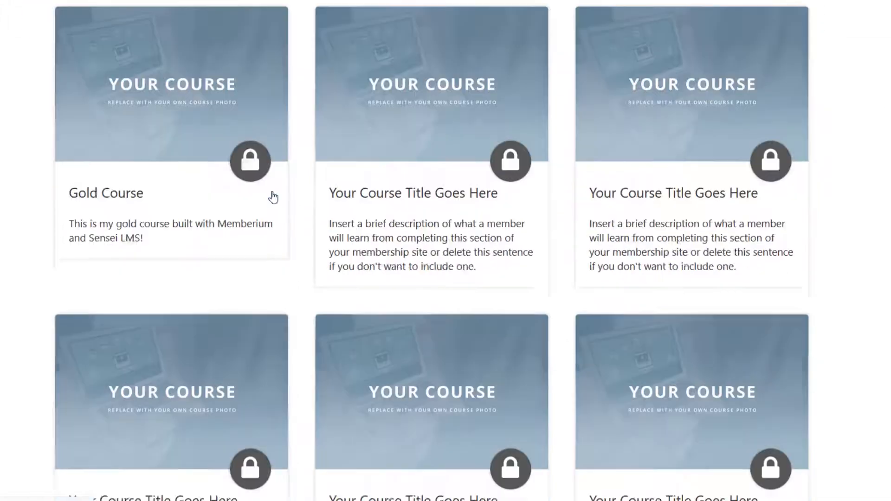
scroll(273, 197, "up", 6)
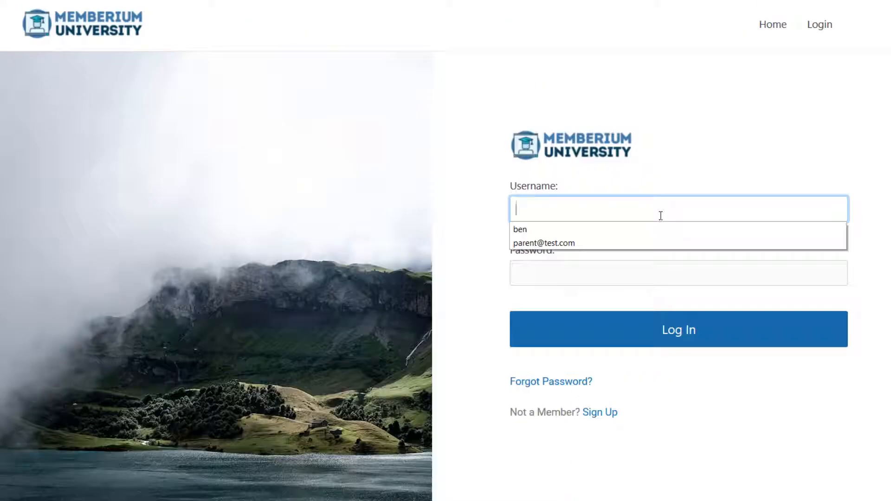
left_click(627, 243)
left_click(610, 266)
type("test123")
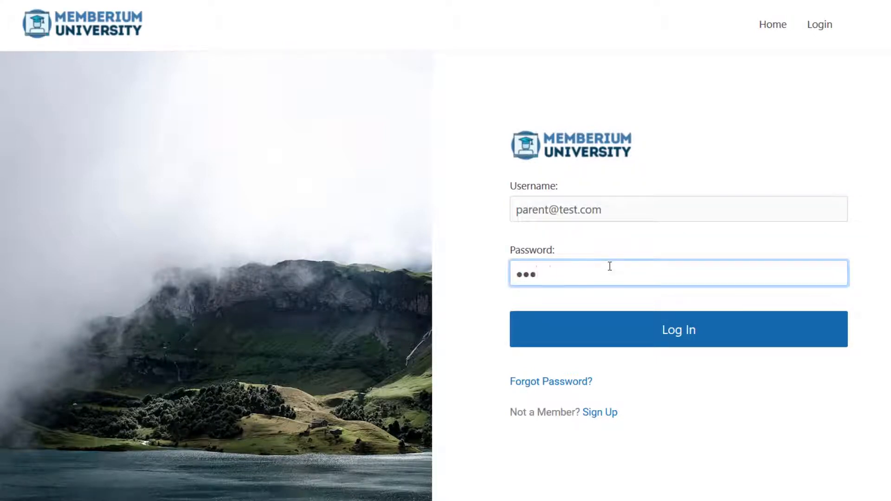
type("456")
key("Return")
left_click(203, 104)
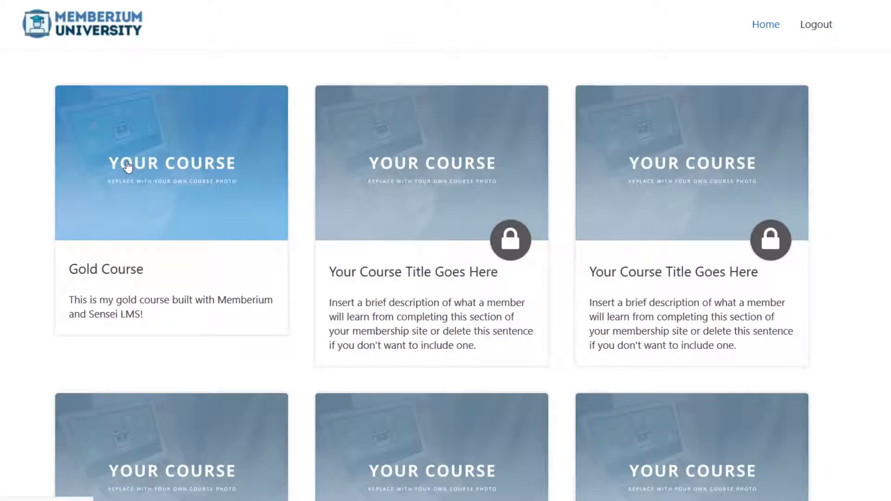
Open the Gold Course page and scroll through its modules and lessons
left_click(109, 173)
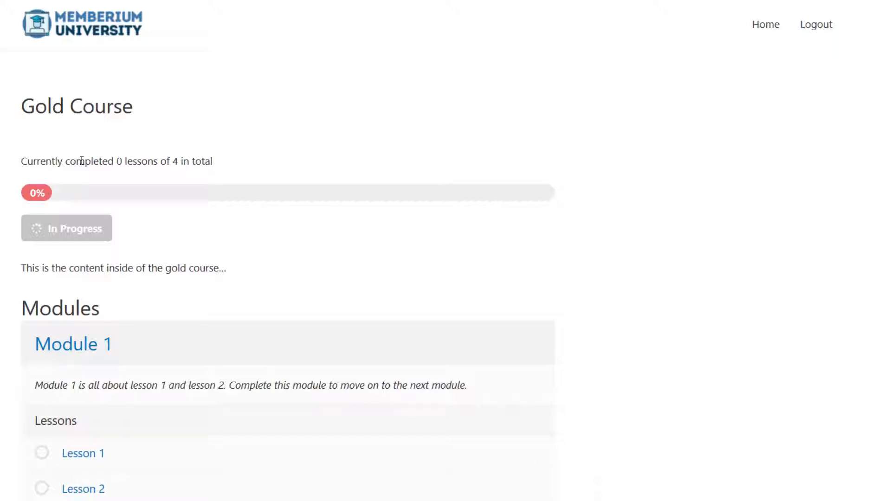
scroll(112, 265, "down", 5)
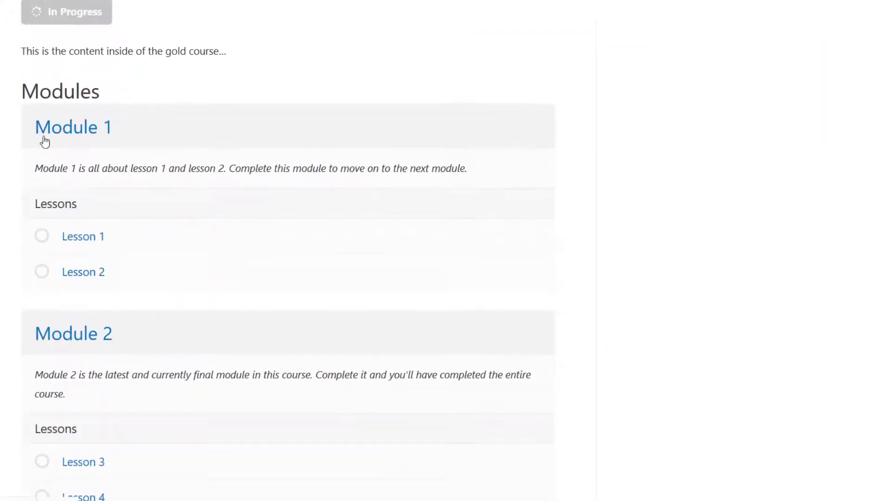
scroll(79, 258, "down", 3)
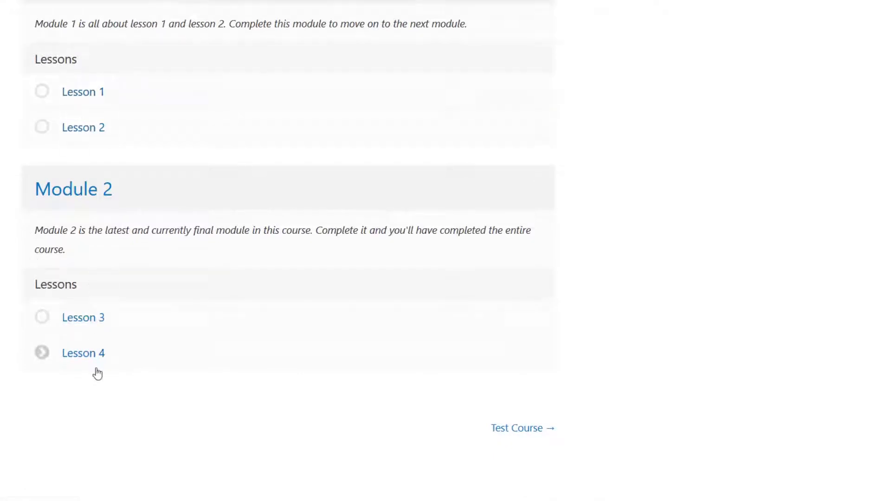
scroll(355, 305, "up", 8)
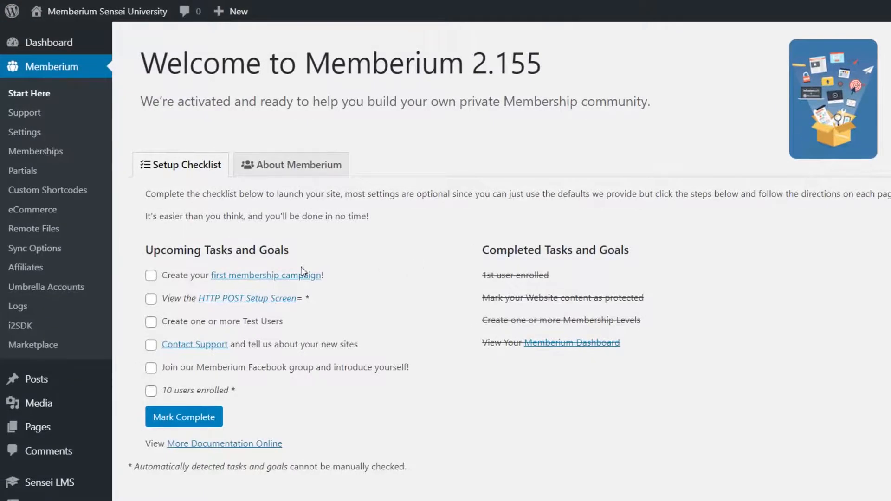
Go through the Sensei LMS Courses and Lessons admin menus back to the front-end Gold Course page
scroll(282, 283, "down", 1)
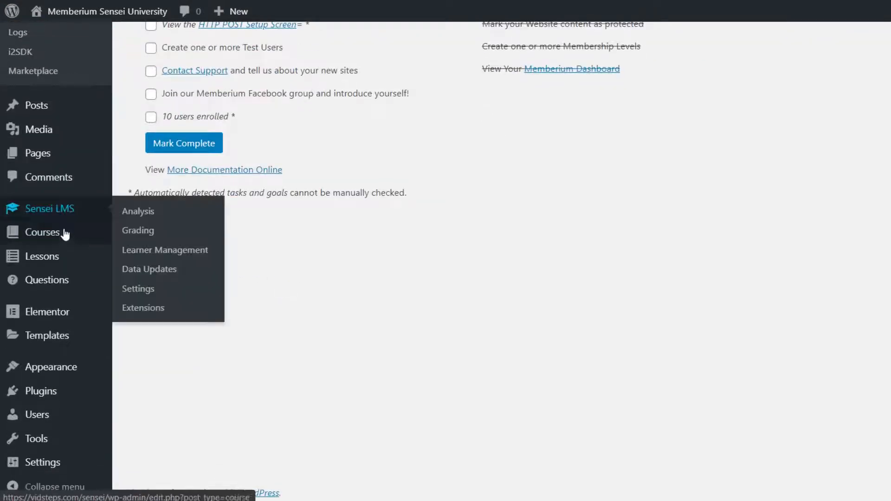
mouse_move(59, 239)
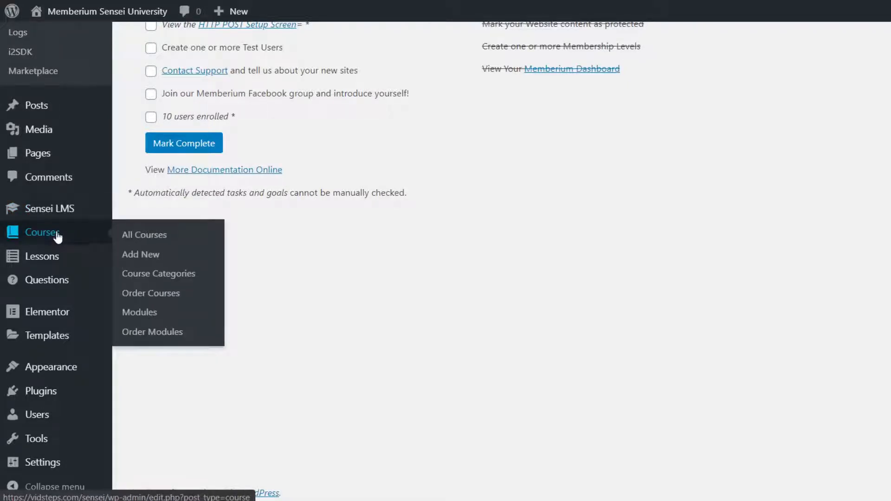
mouse_move(51, 280)
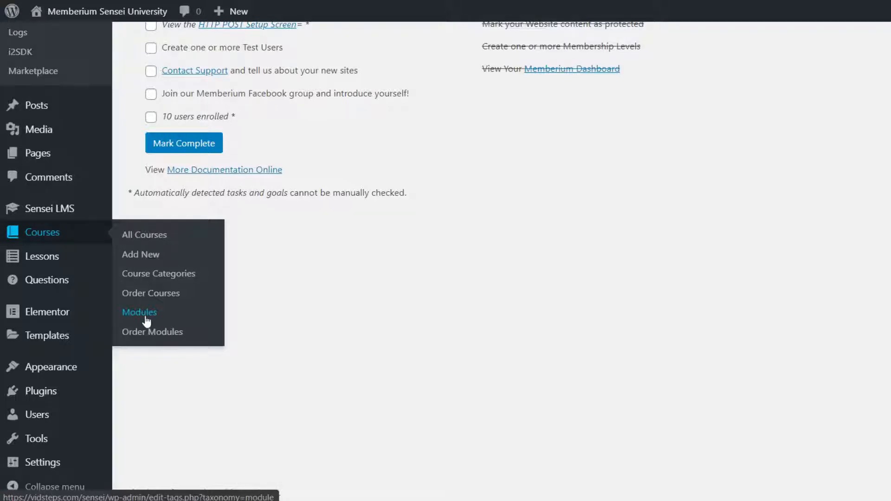
mouse_move(72, 263)
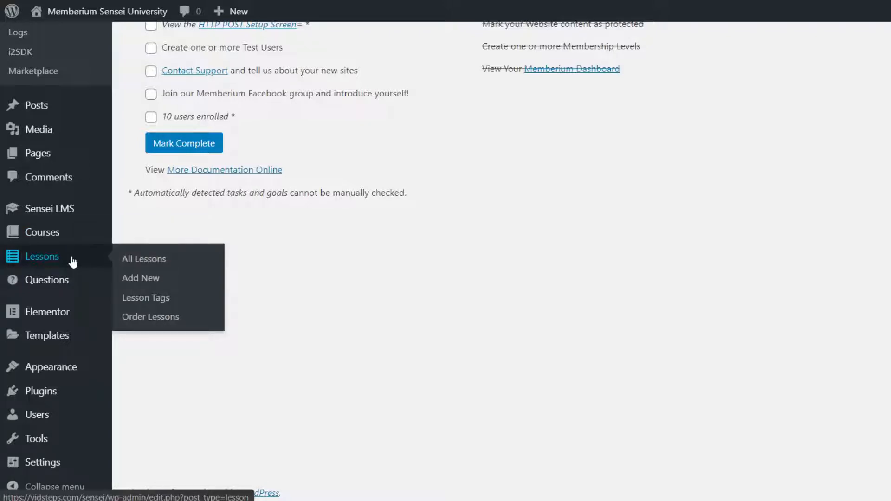
mouse_move(72, 291)
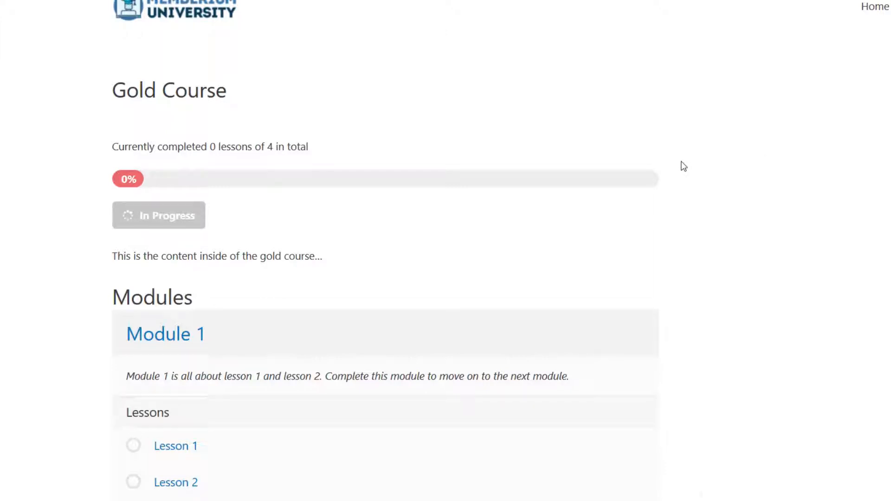
Scroll through the Gold Course and Test Course pages to review their content
scroll(144, 200, "down", 3)
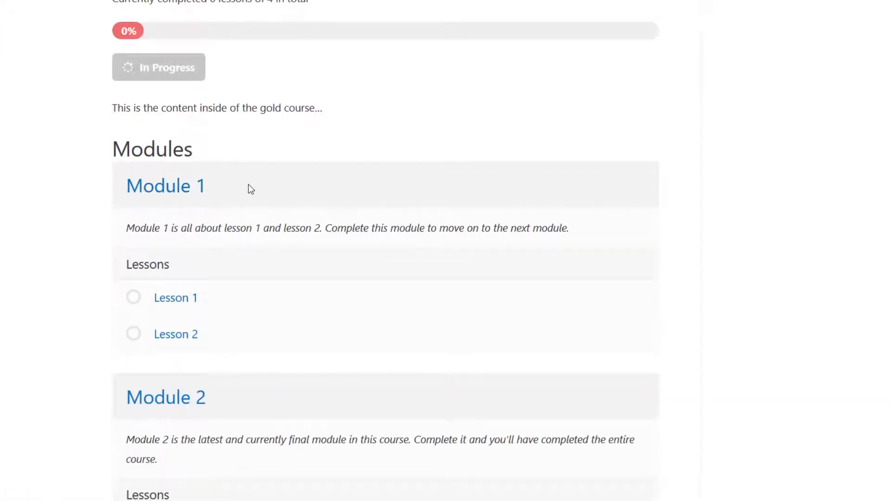
scroll(339, 195, "down", 2)
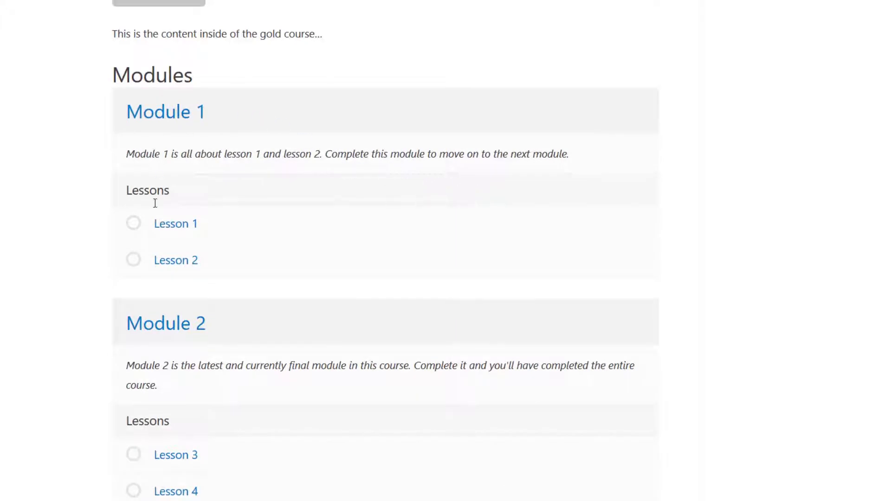
scroll(294, 225, "up", 5)
scroll(294, 225, "down", 6)
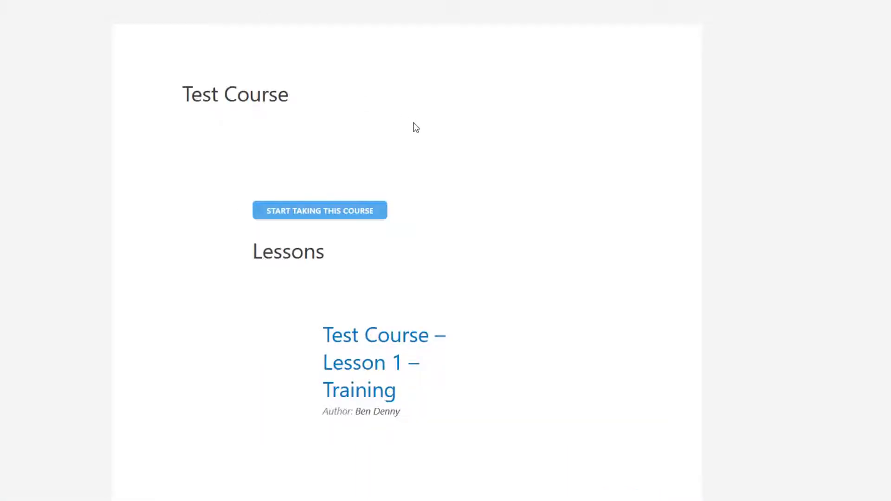
scroll(420, 176, "up", 1)
scroll(422, 177, "down", 5)
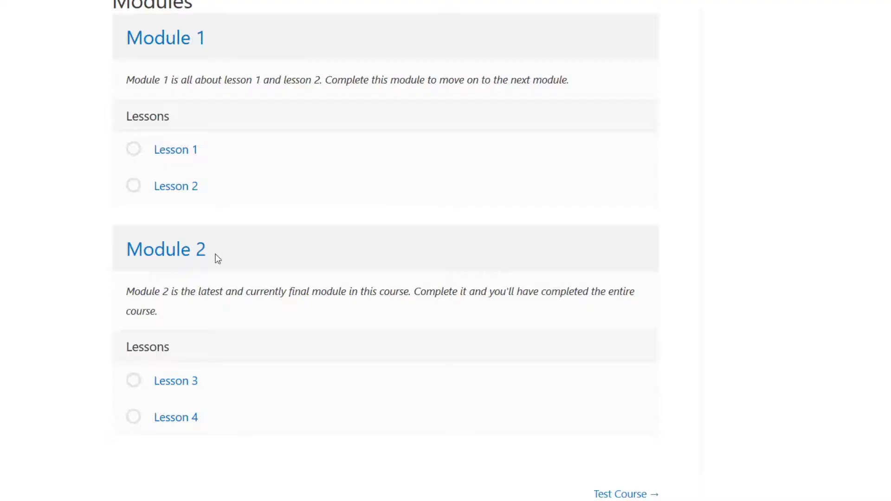
scroll(215, 257, "up", 5)
scroll(216, 254, "down", 3)
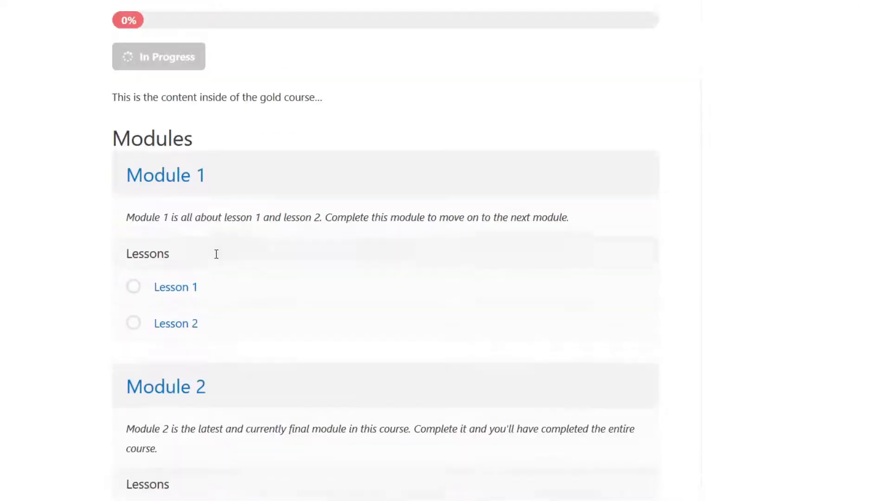
scroll(217, 254, "down", 2)
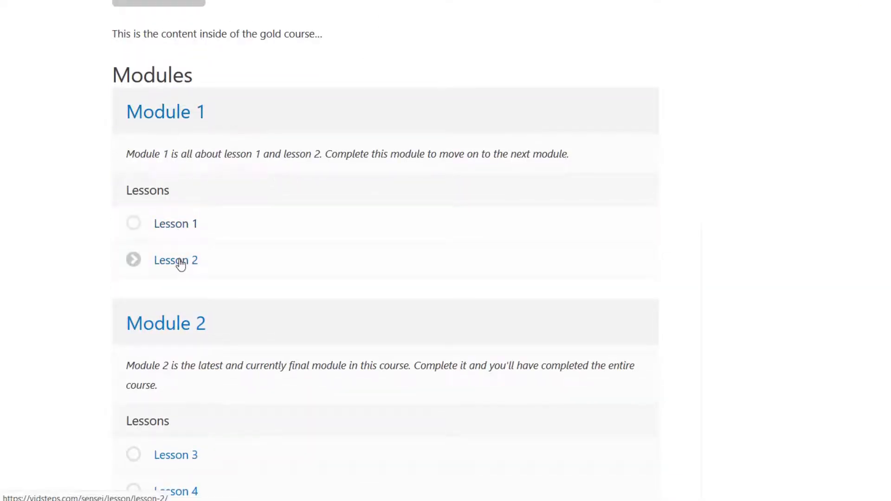
scroll(183, 235, "up", 5)
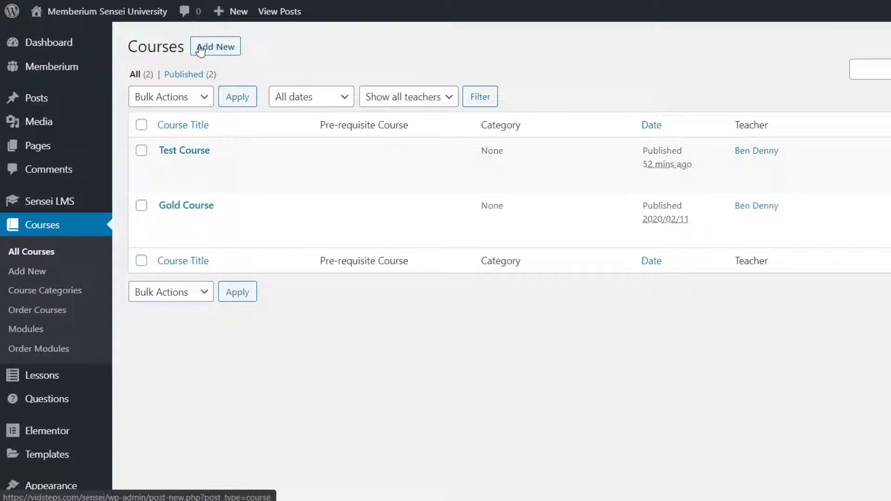
Open Gold Course in the editor and review its title, content text and Lessons 1–4
left_click(192, 206)
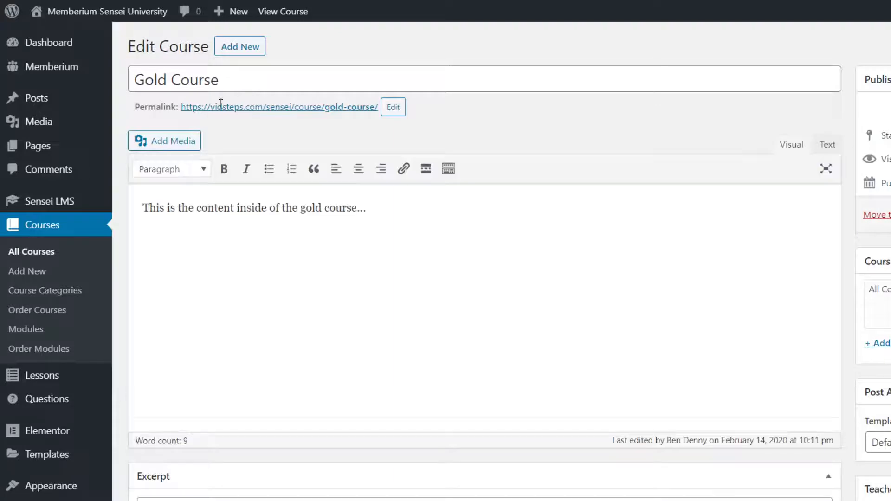
left_click_drag(233, 83, 133, 89)
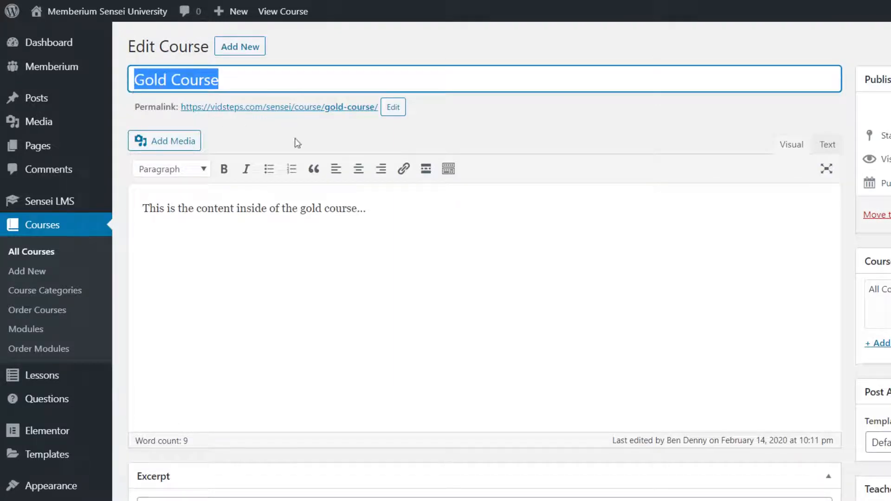
left_click(382, 214)
left_click_drag(379, 214, 138, 208)
left_click(260, 208)
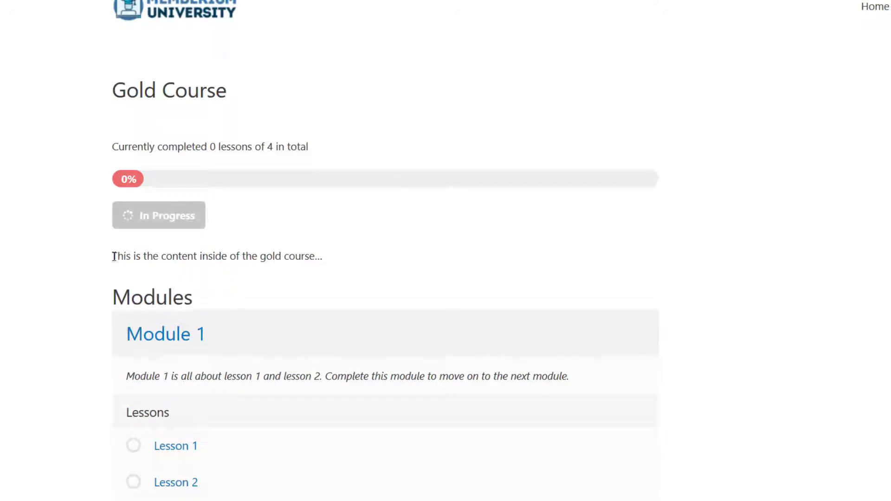
left_click_drag(113, 255, 328, 264)
left_click(328, 264)
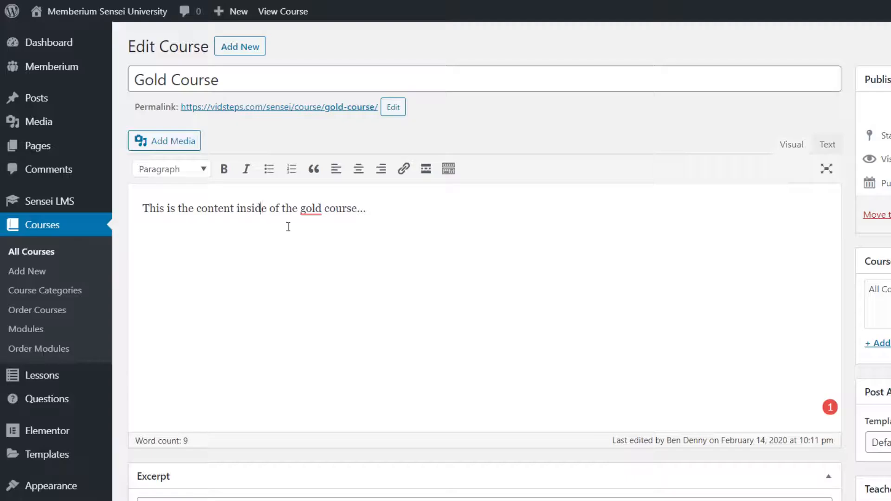
left_click_drag(156, 211, 390, 218)
left_click(390, 217)
scroll(473, 250, "down", 15)
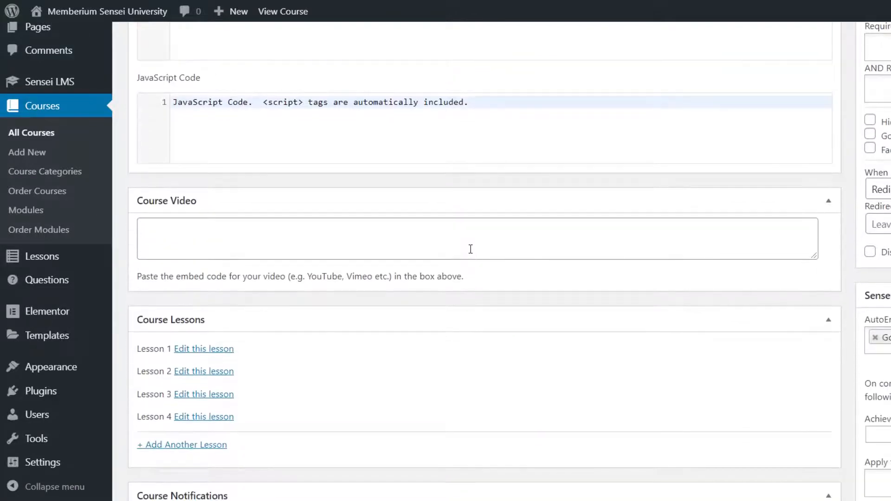
scroll(470, 249, "down", 3)
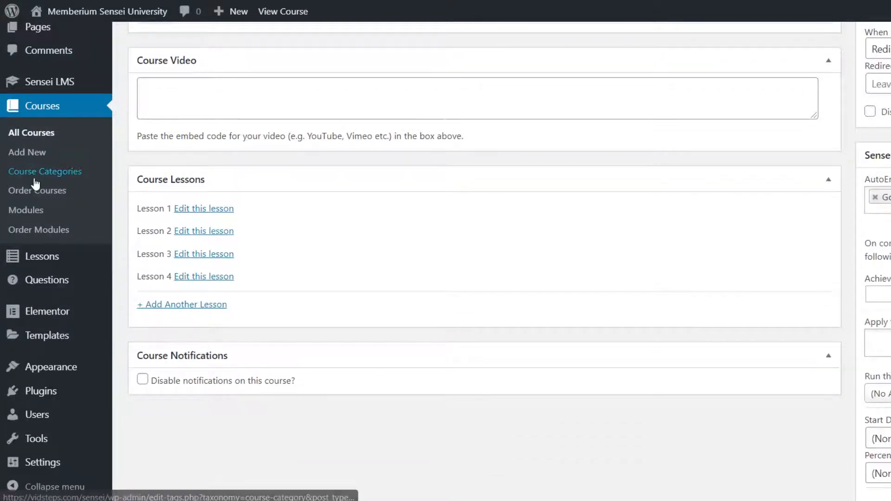
In Modules, enter a new module named Bonus Content with slug bonus-content
left_click(33, 214)
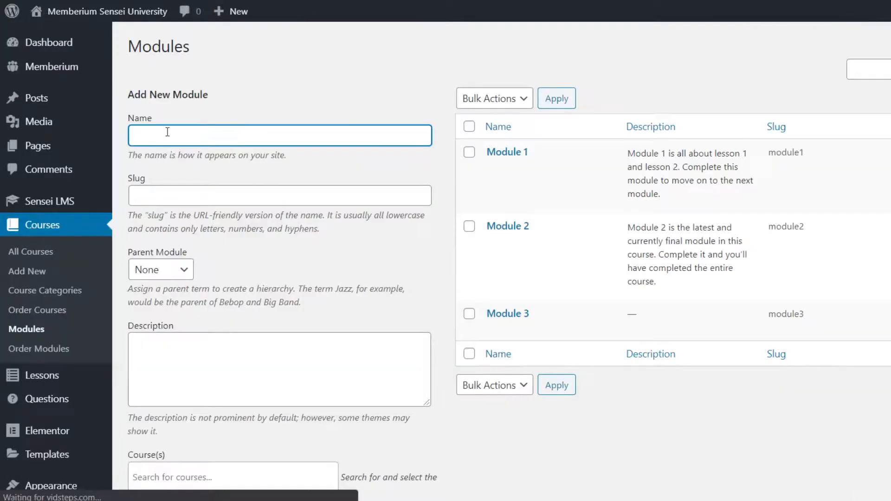
scroll(153, 135, "down", 1)
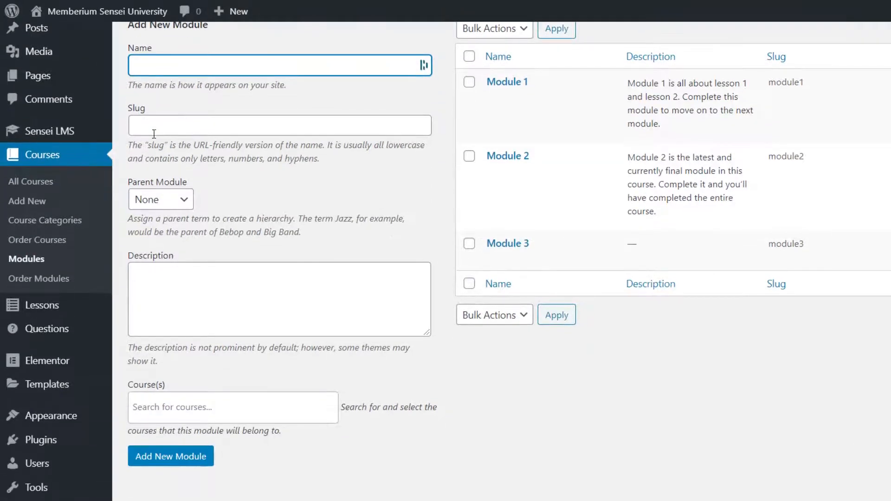
scroll(153, 134, "up", 1)
type("Bonus Content")
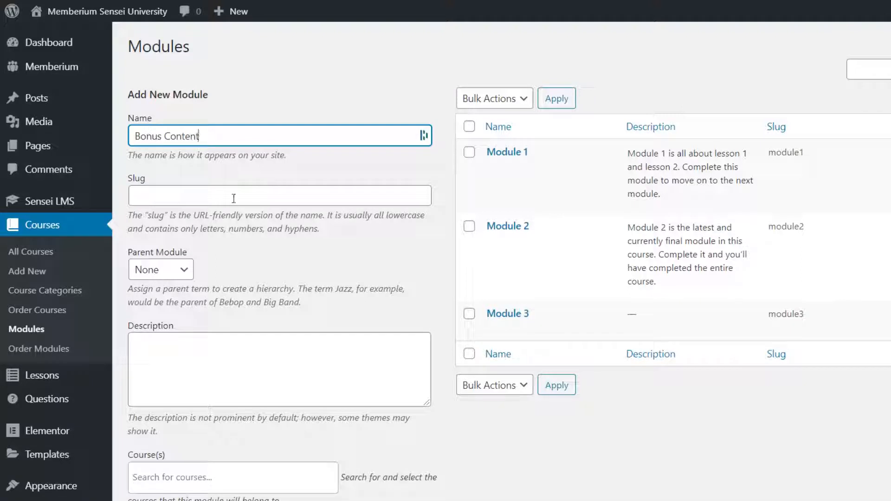
left_click(164, 203)
type("b")
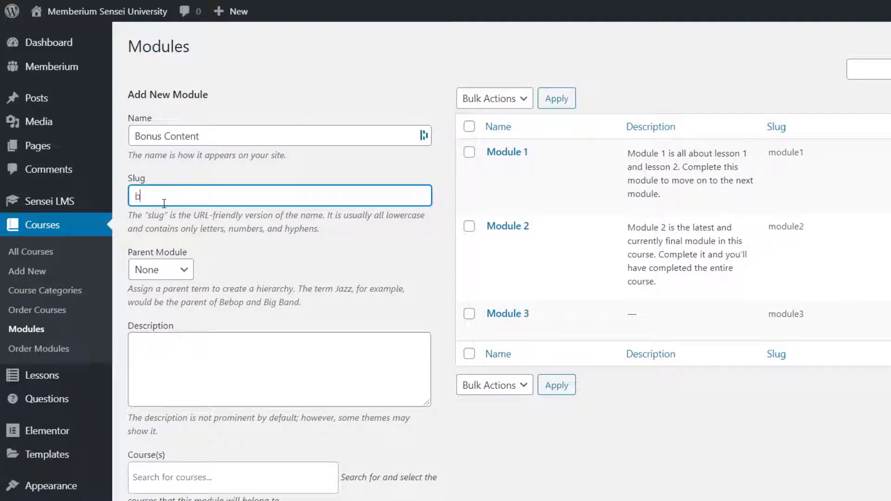
type("onus-content")
scroll(195, 376, "down", 3)
left_click(194, 247)
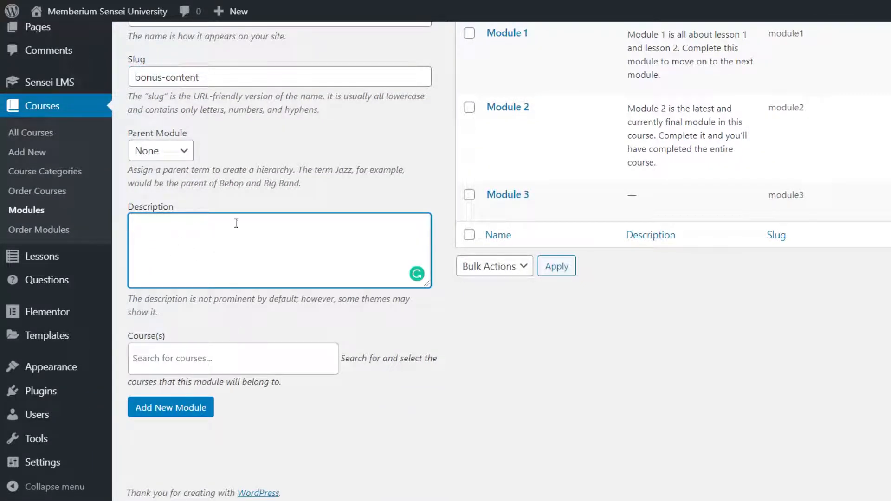
Assign Gold Course to the Bonus Content module and add it
left_click(232, 369)
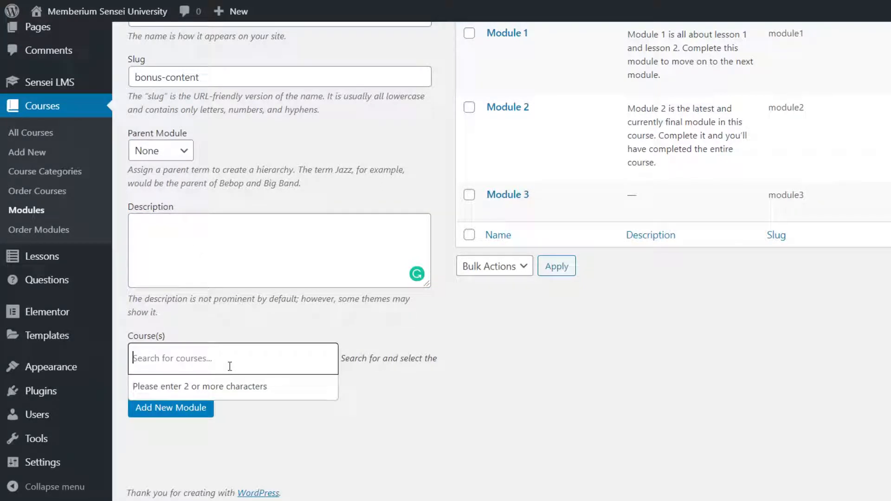
type("gold")
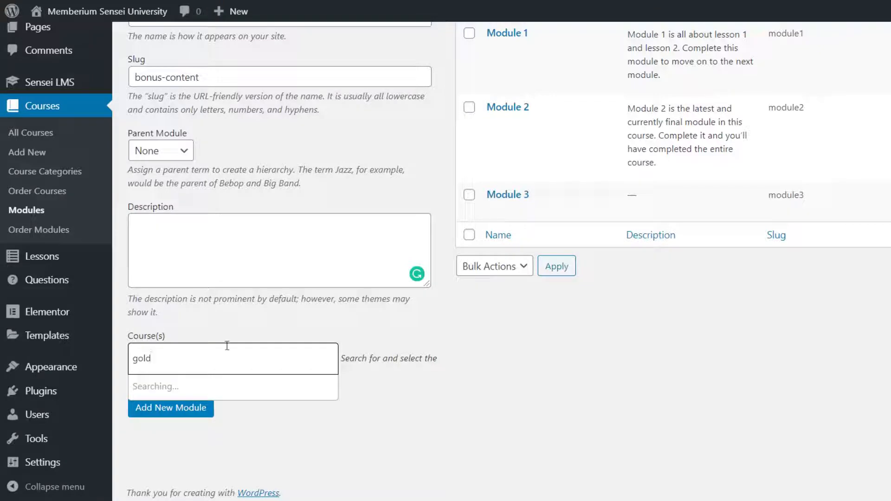
left_click(216, 387)
left_click(191, 410)
scroll(278, 371, "up", 3)
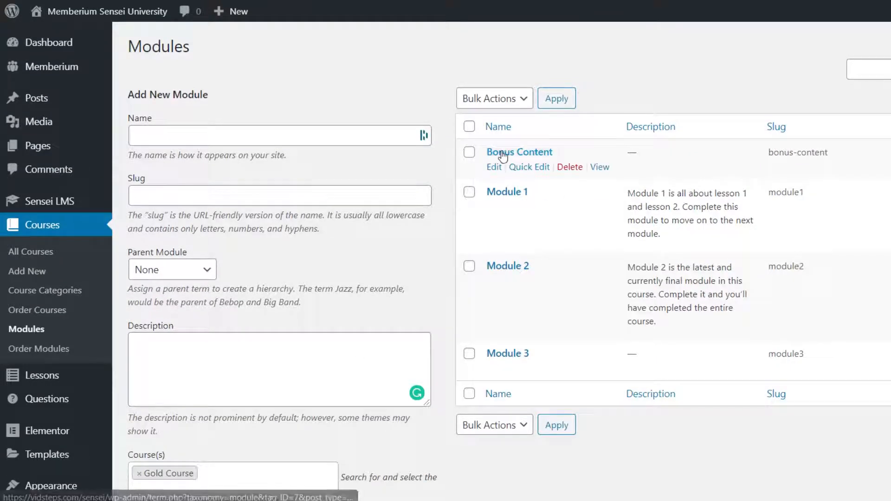
mouse_move(45, 381)
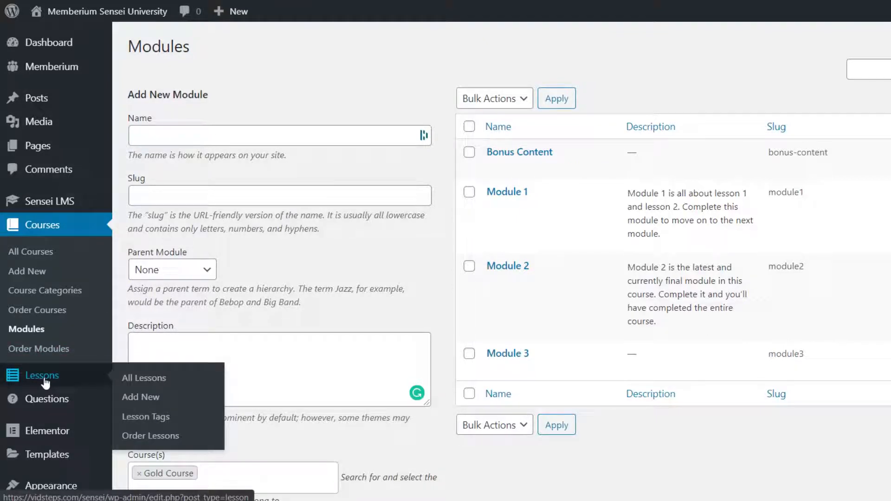
Start a new lesson titled Bonus Item 1
left_click(152, 398)
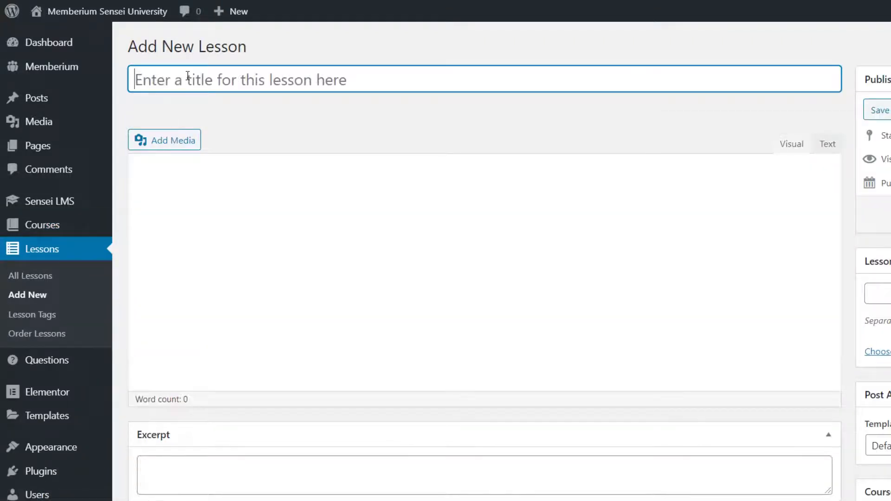
type("B")
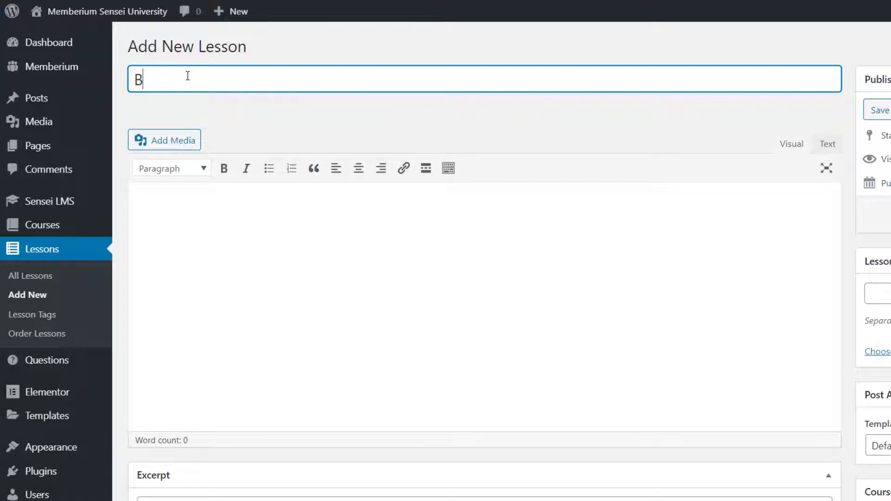
type("onus Cont")
key("BackSpace")
key("BackSpace")
key("BackSpace")
key("BackSpace")
type("Item 1")
left_click(593, 332)
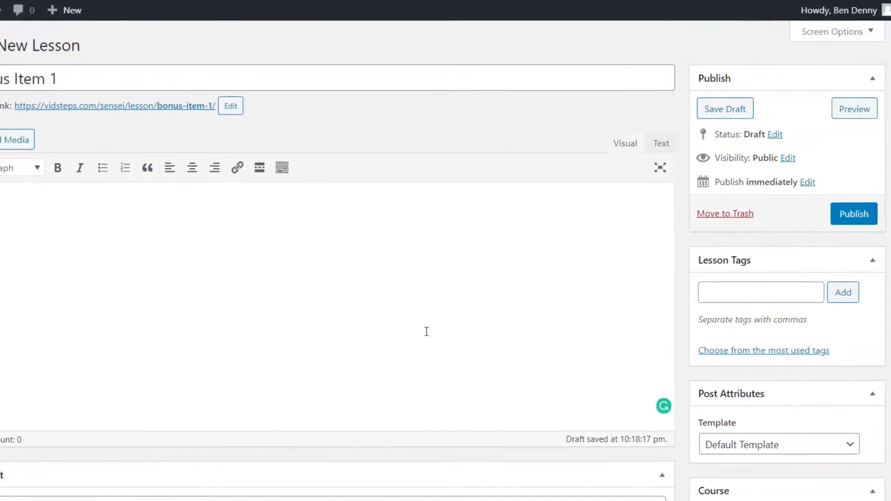
Assign Bonus Item 1 to the Gold Course and publish it
scroll(722, 323, "down", 6)
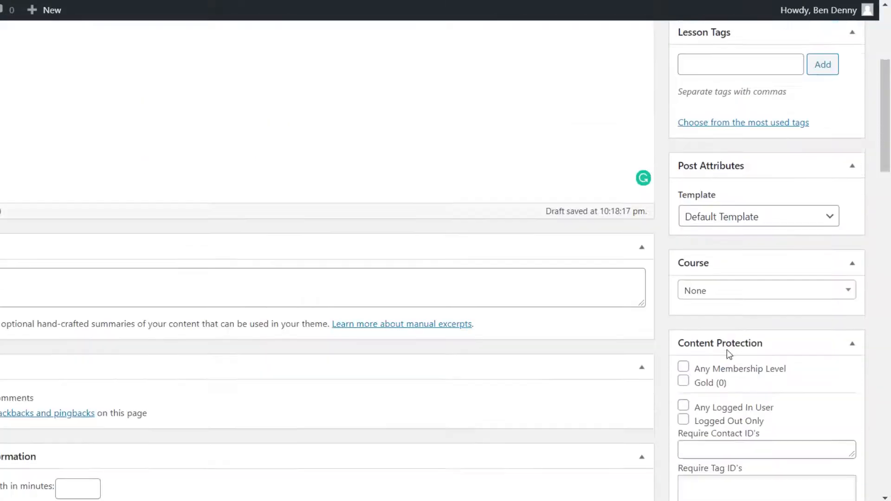
left_click(831, 241)
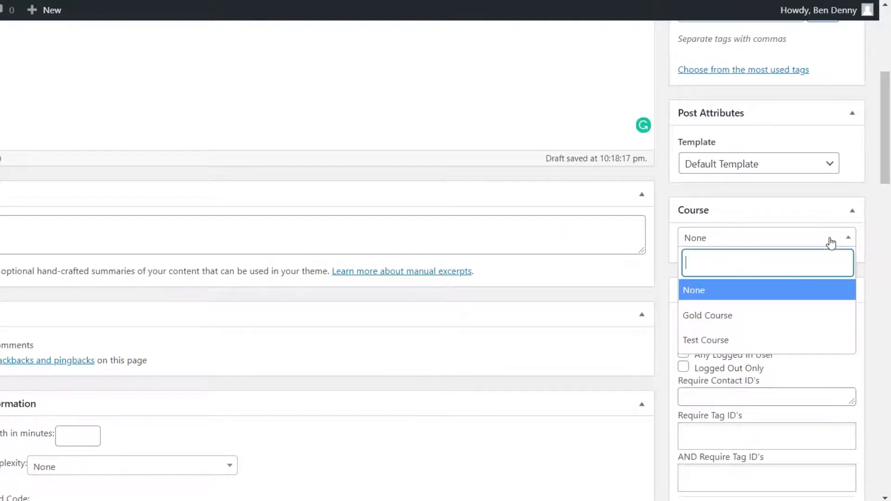
left_click(762, 322)
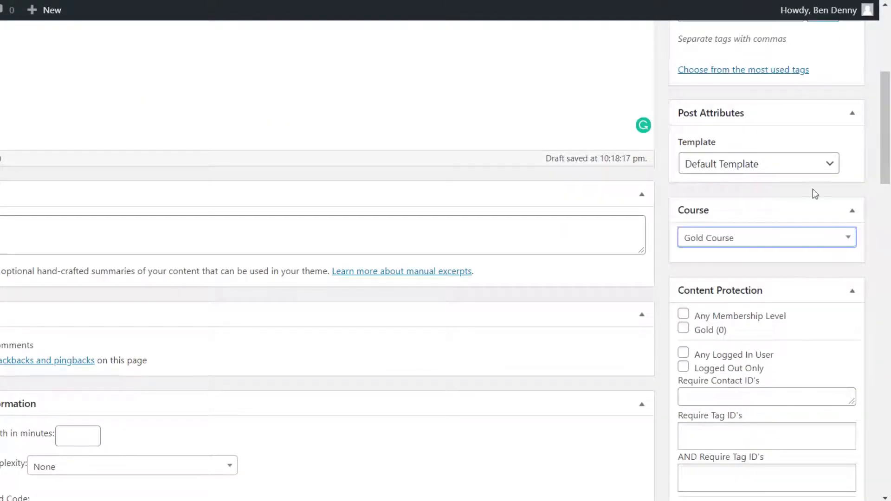
scroll(812, 188, "up", 6)
left_click(827, 222)
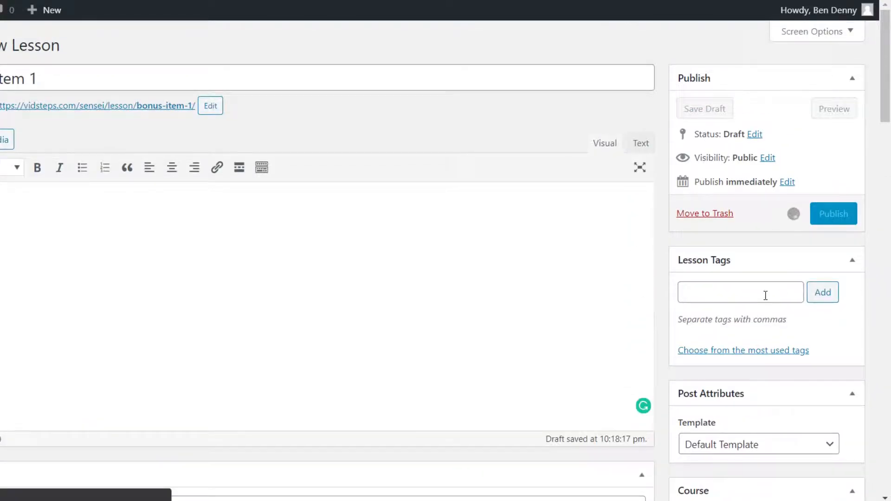
Set the lesson's module to Bonus Content and update the lesson
scroll(765, 295, "down", 18)
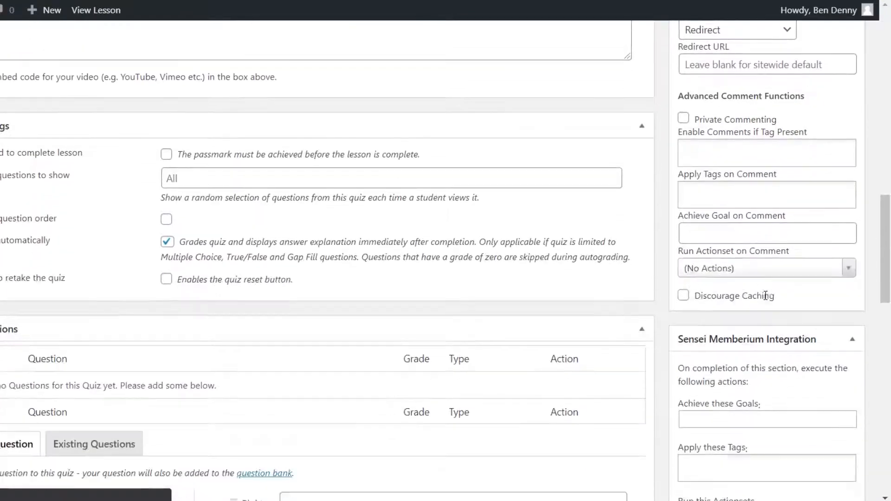
scroll(765, 295, "down", 15)
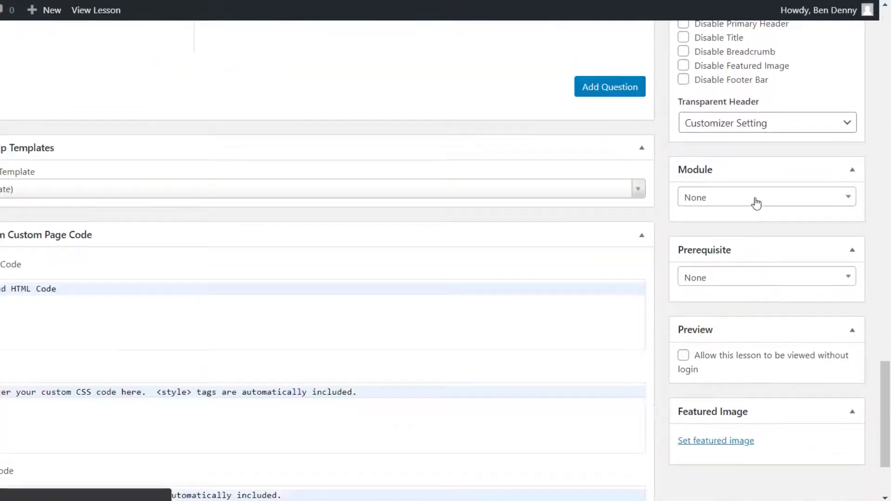
left_click(757, 203)
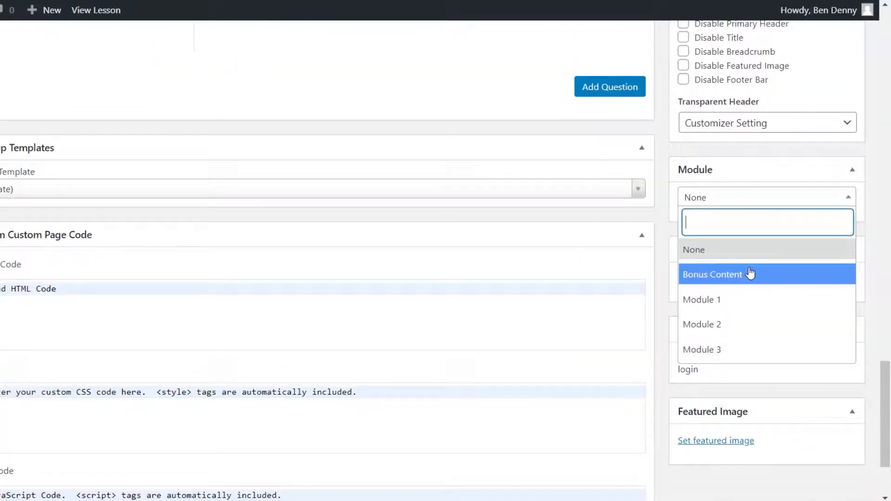
left_click(738, 280)
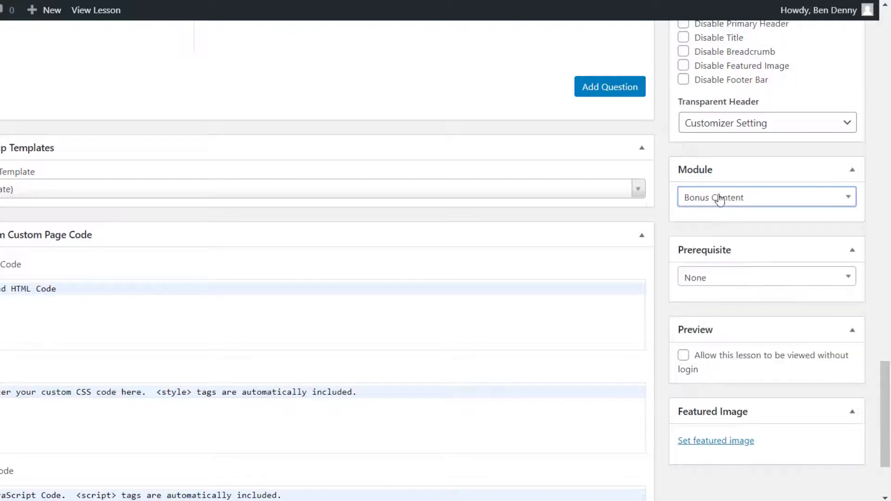
left_click_drag(689, 172, 748, 368)
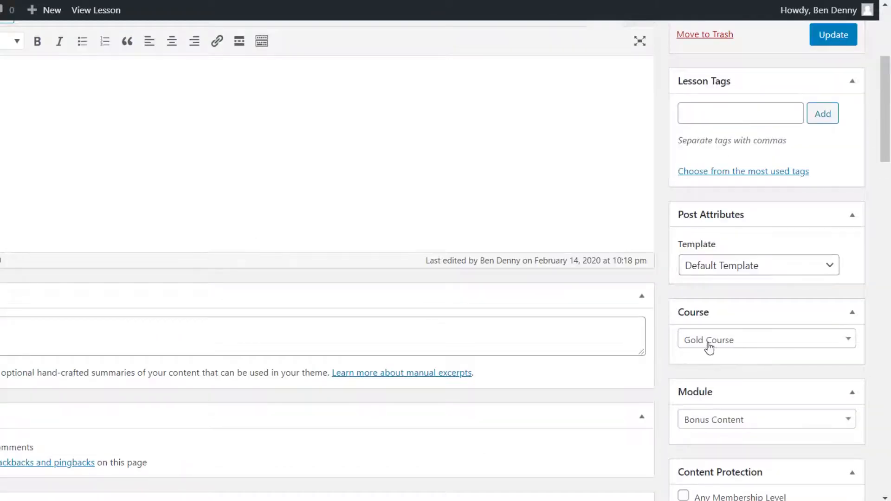
left_click(831, 36)
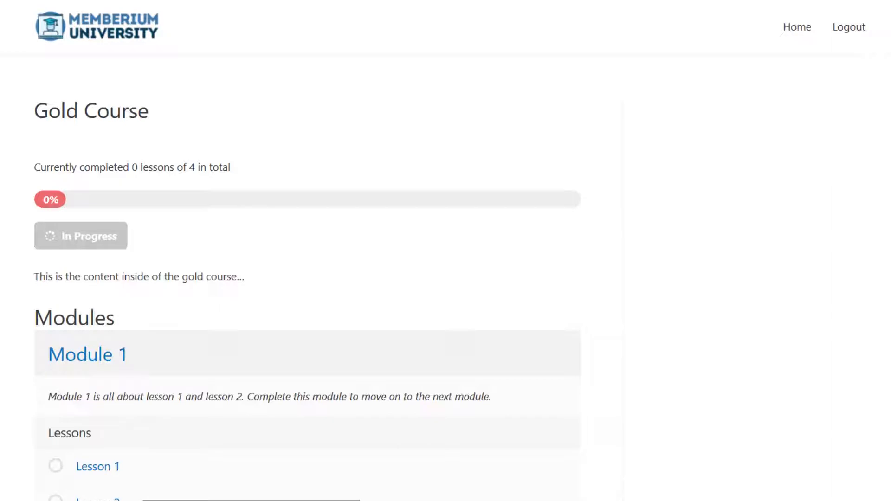
Scroll the Gold Course page to the Bonus Content module showing Bonus Item 1
scroll(306, 250, "down", 2)
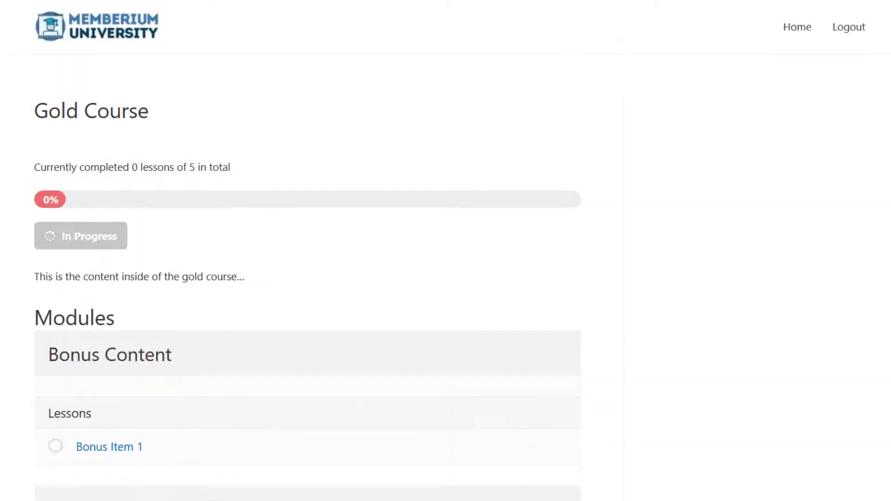
scroll(306, 250, "down", 9)
scroll(62, 118, "up", 5)
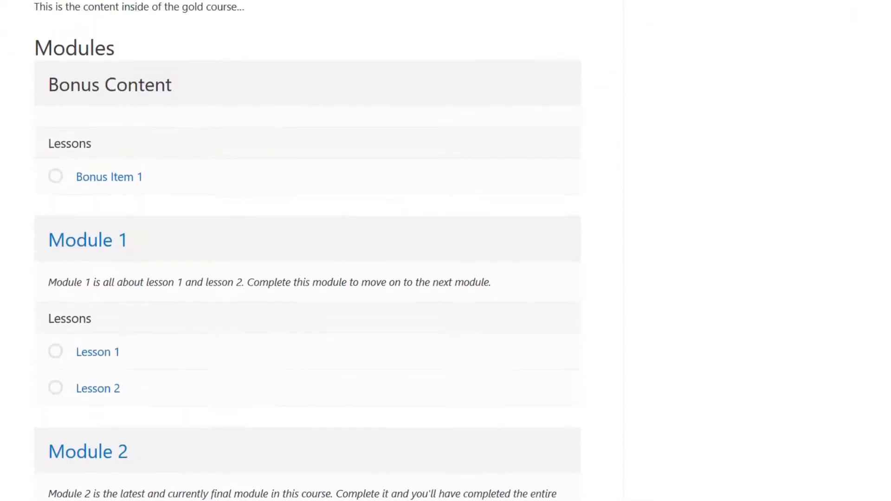
left_click_drag(45, 134, 193, 236)
left_click(284, 140)
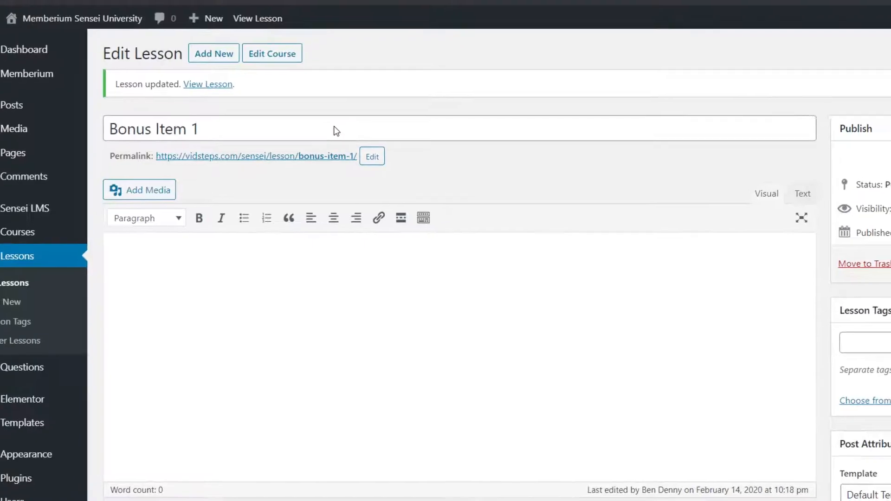
In Order Modules, load Gold Course, drag Bonus Content below Module 3, and save the order
mouse_move(44, 227)
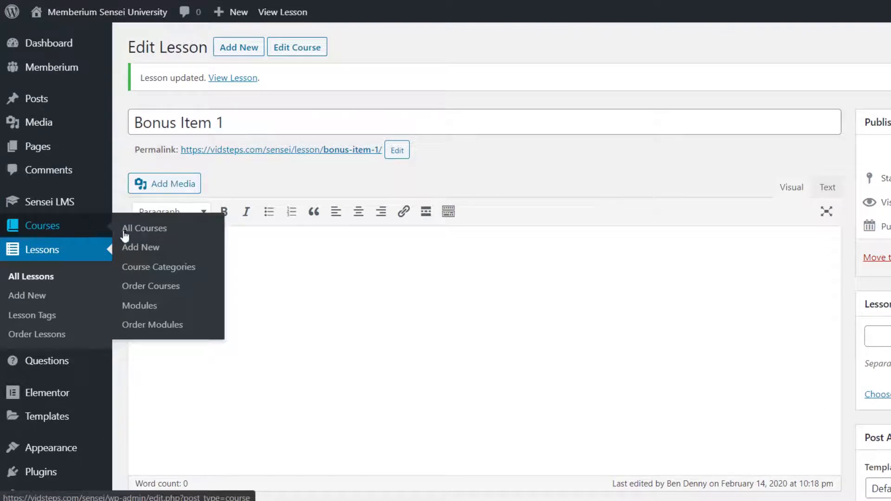
left_click(148, 326)
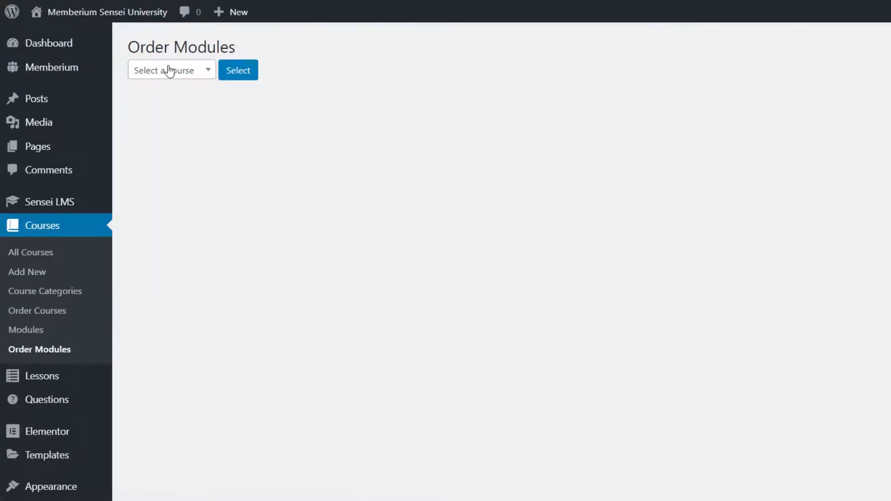
left_click(168, 70)
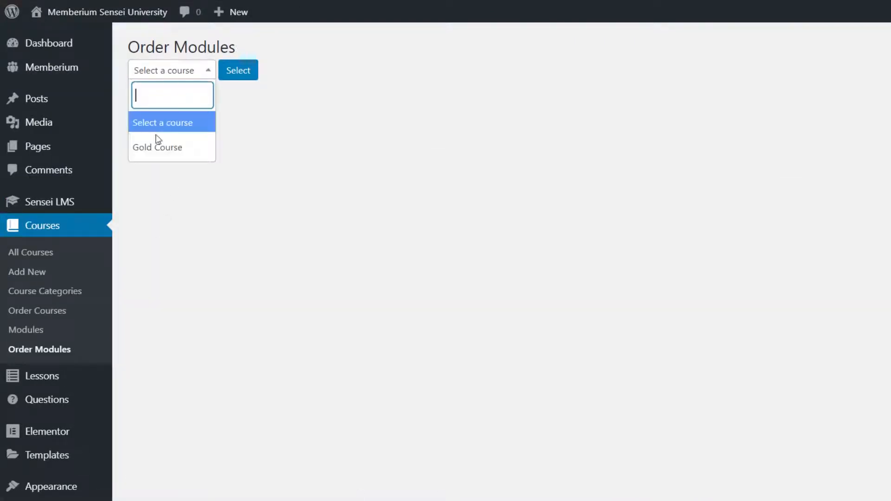
left_click(156, 143)
left_click(224, 78)
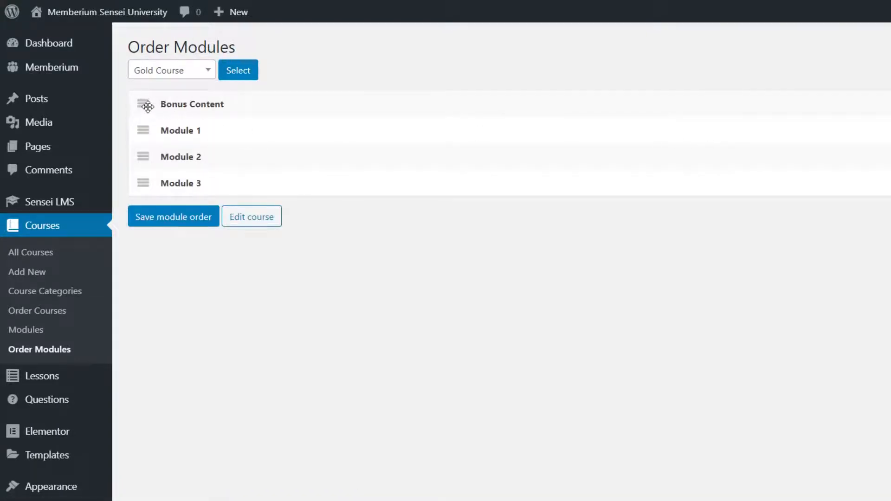
left_click_drag(145, 105, 151, 193)
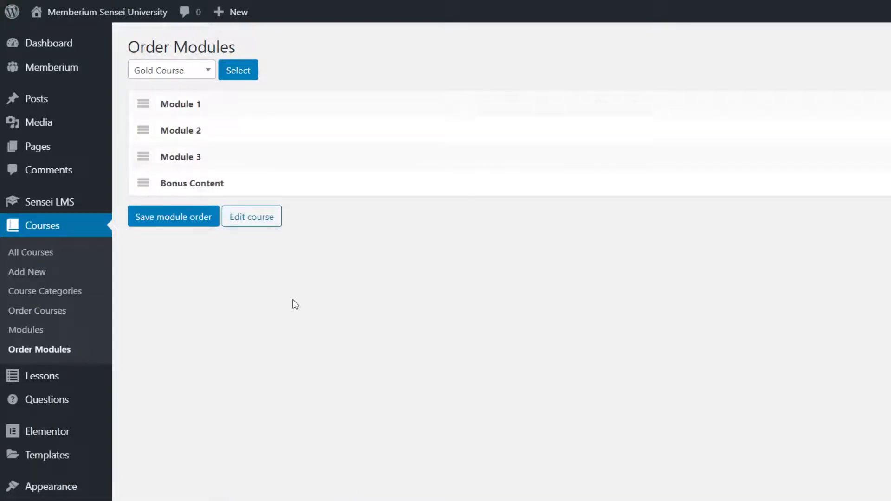
left_click(166, 224)
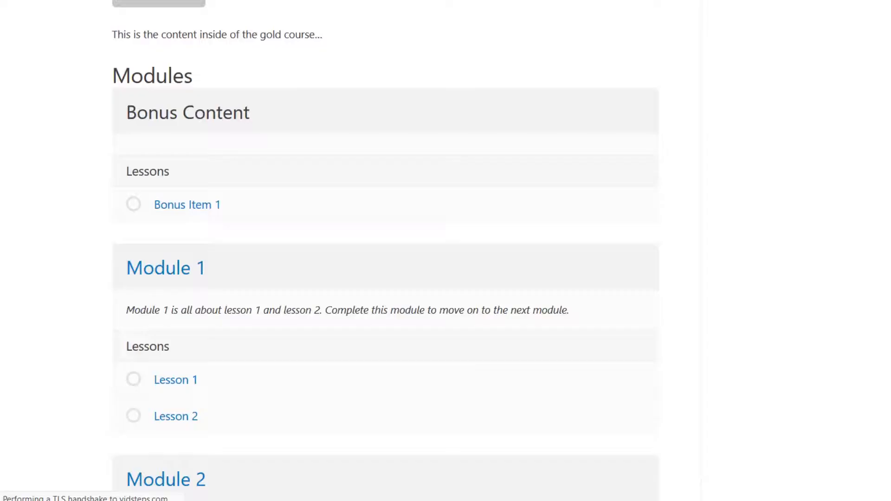
scroll(62, 135, "up", 5)
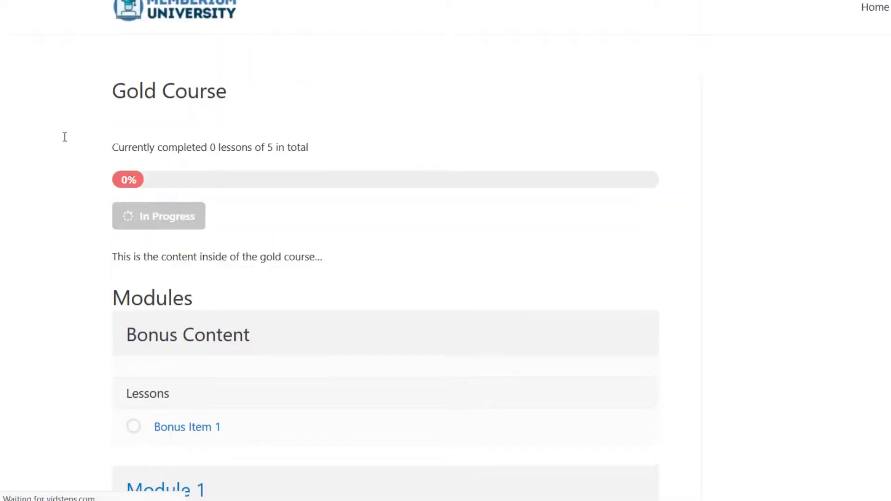
Check on the Gold Course page that Bonus Content now follows Module 2, then return to Order Modules
scroll(60, 135, "down", 12)
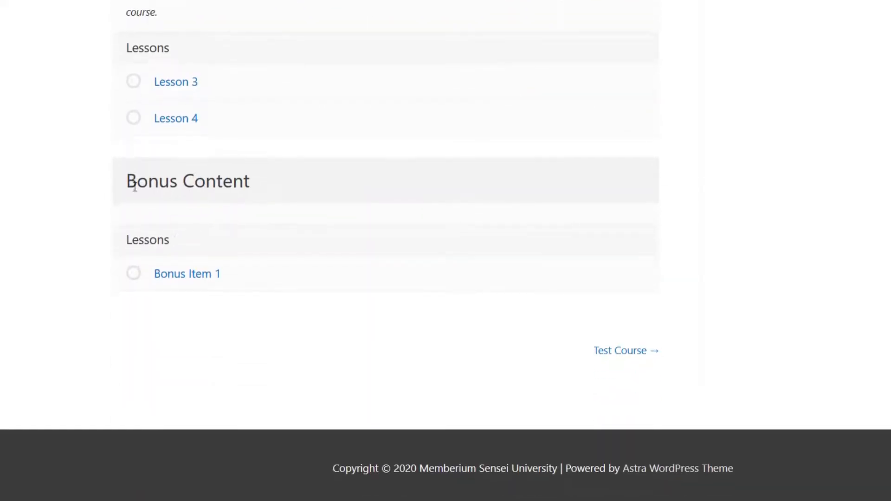
left_click_drag(134, 186, 273, 211)
left_click(231, 257)
scroll(213, 235, "up", 3)
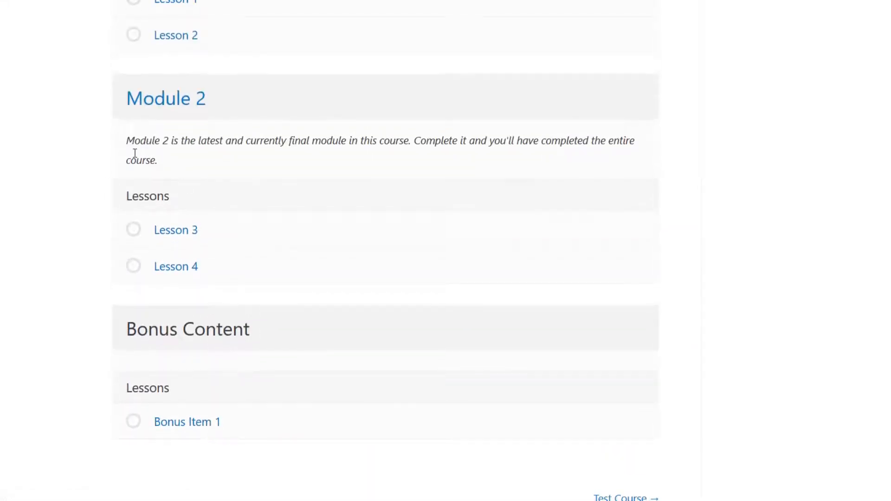
left_click_drag(138, 141, 242, 144)
triple_click(242, 144)
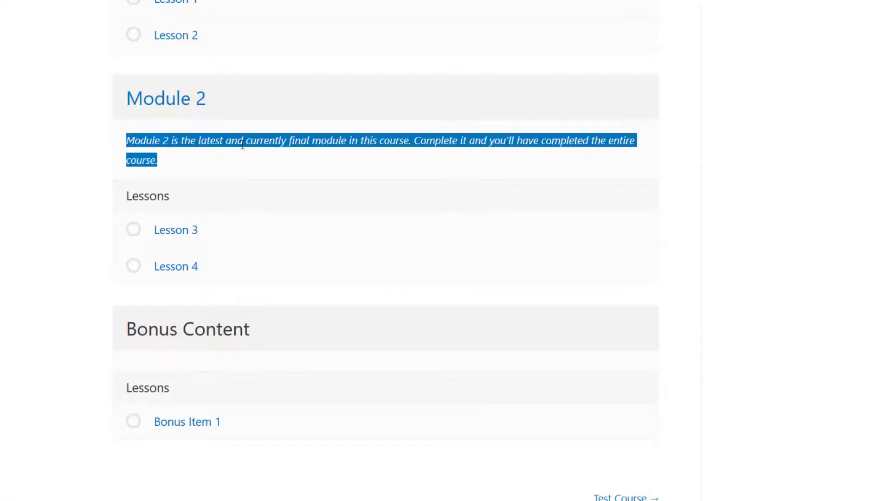
left_click(242, 145)
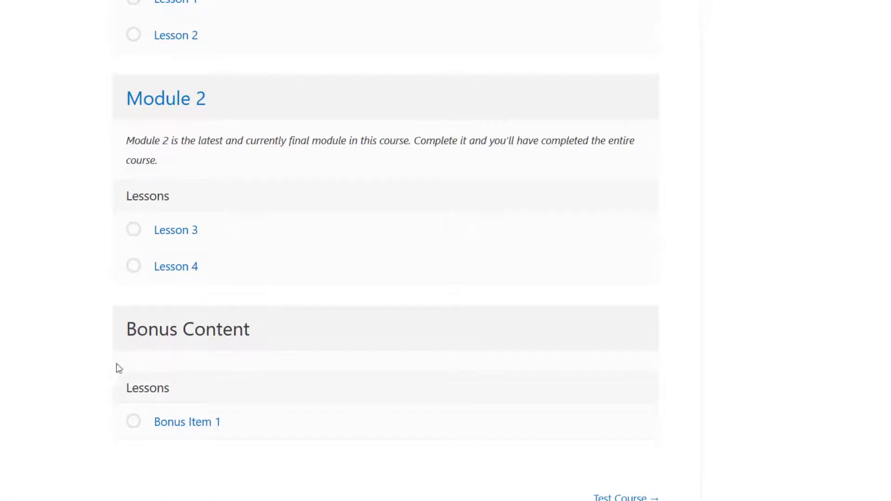
scroll(82, 159, "up", 10)
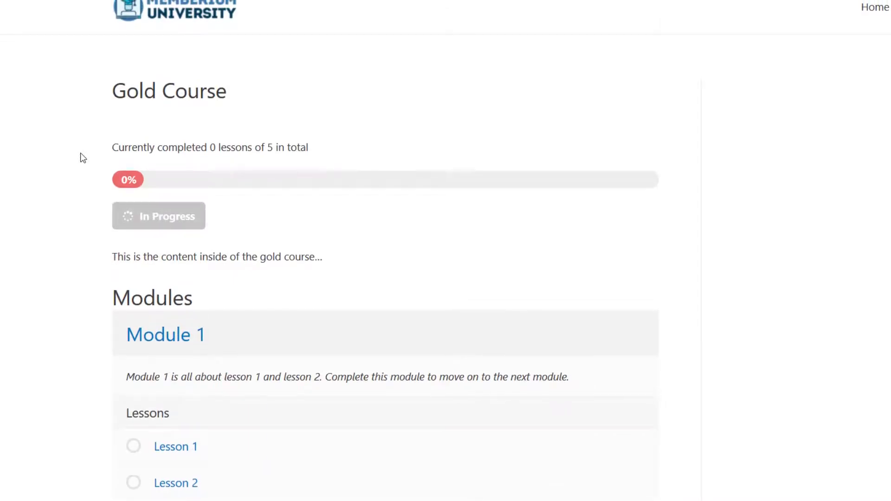
key("alt+Tab")
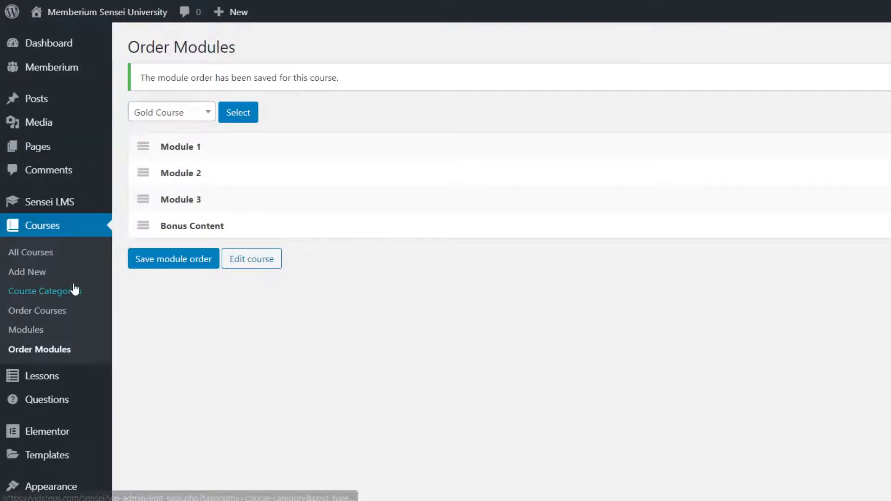
Tick Gold under the Gold Course's Content Protection so only Gold members can access it
mouse_move(49, 386)
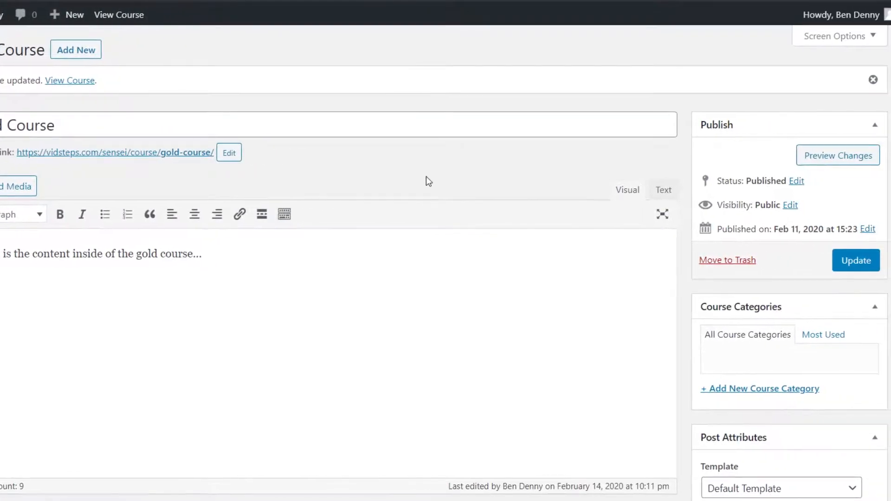
scroll(460, 178, "down", 10)
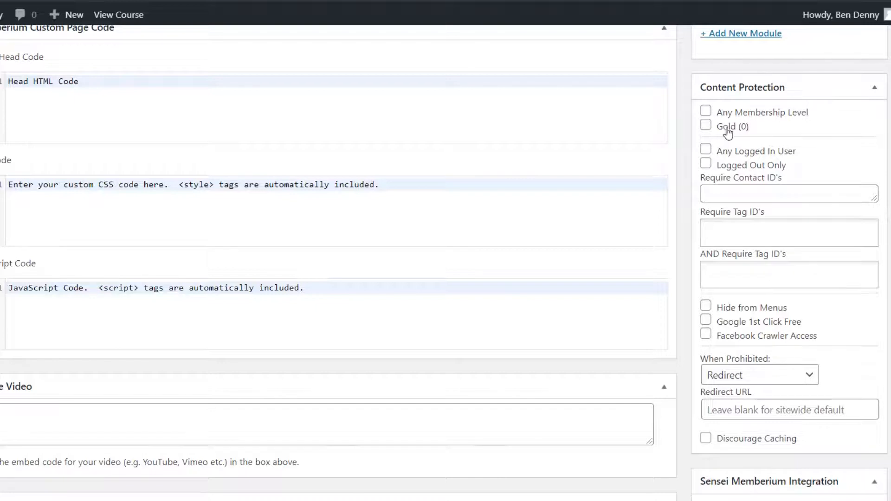
left_click(709, 129)
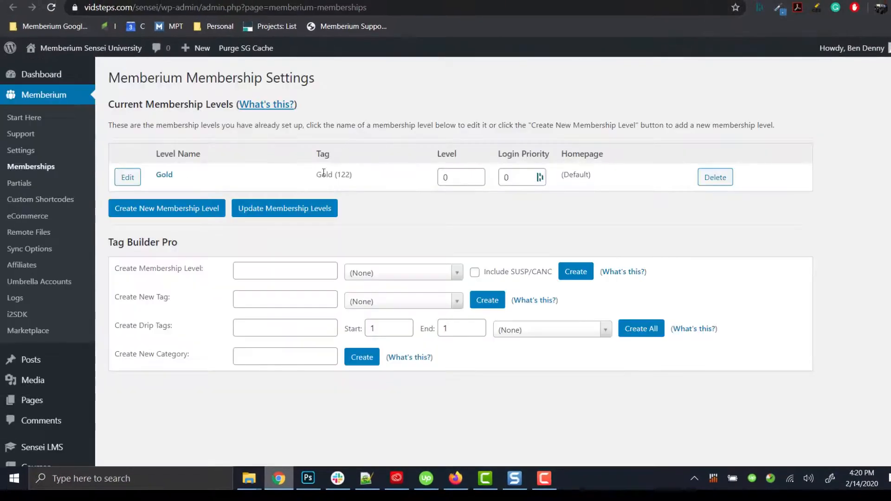
Check the Gold level's name and its Gold (122) tag on the Memberships list
left_click_drag(178, 178, 156, 176)
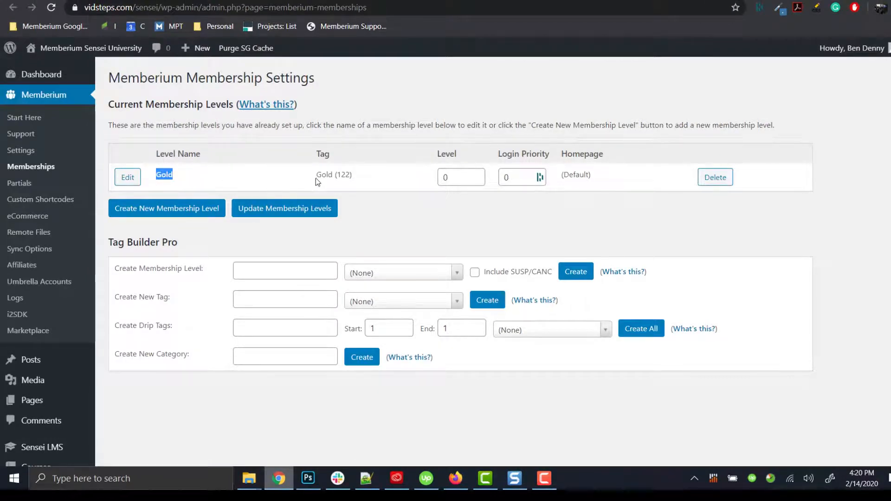
left_click_drag(316, 177, 358, 178)
left_click(356, 177)
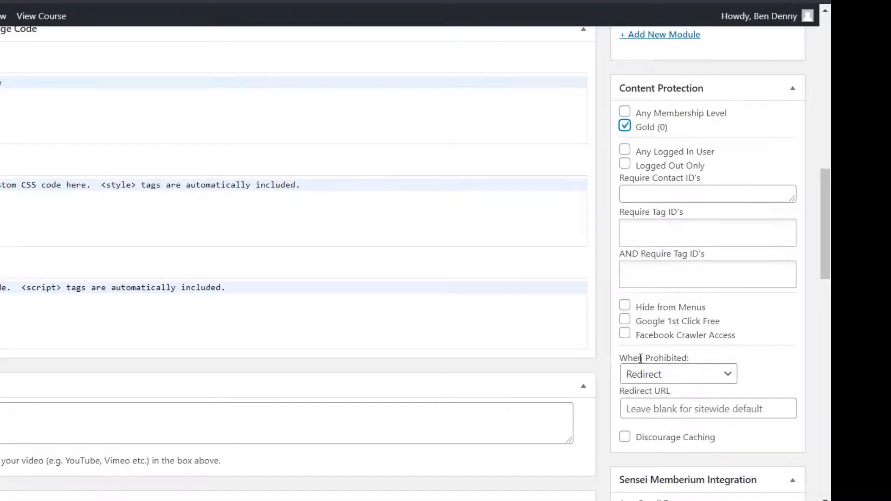
Set the Gold Course's Redirect URL to /sales-page/, keeping When Prohibited on Redirect
left_click(652, 408)
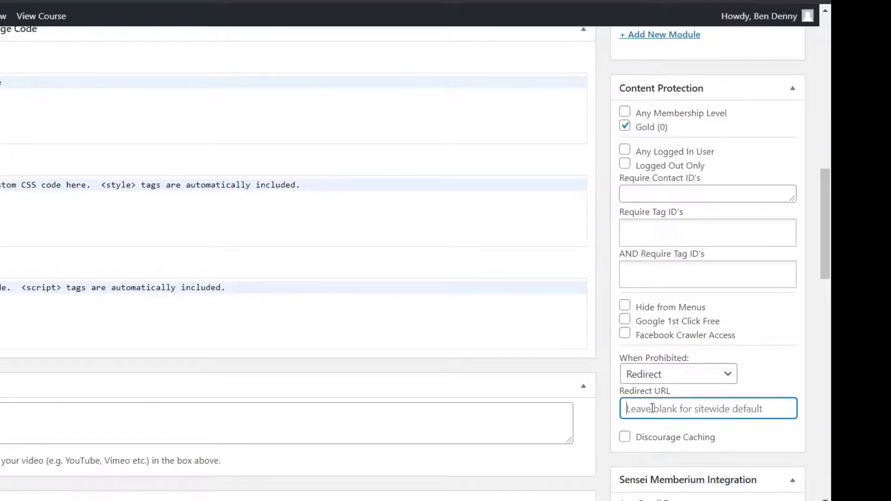
type("/sales")
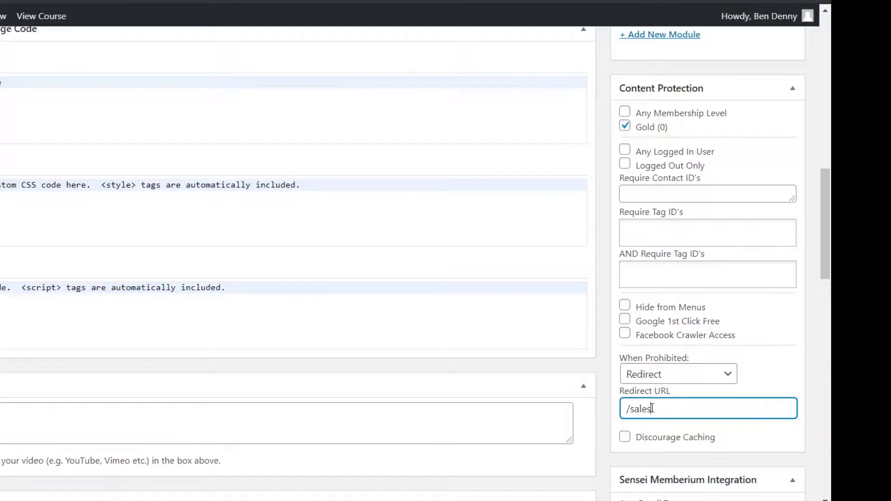
type("page/")
scroll(661, 393, "down", 4)
scroll(661, 393, "down", 3)
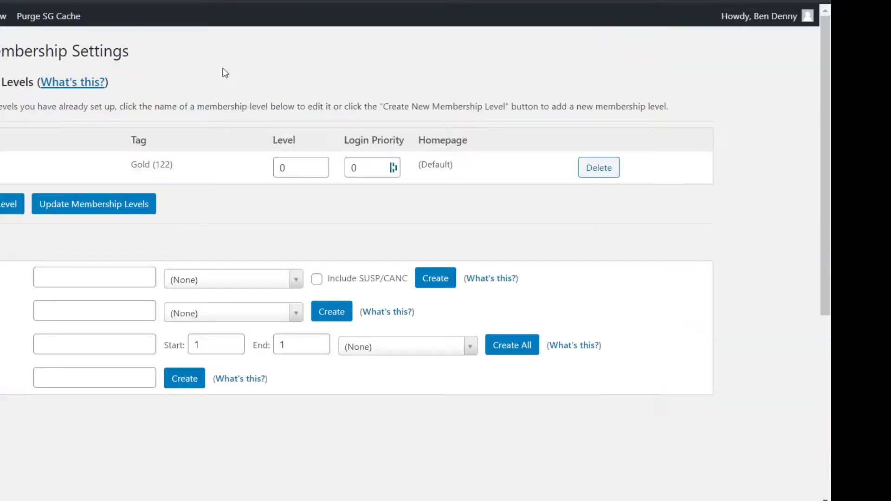
left_click_drag(133, 165, 175, 173)
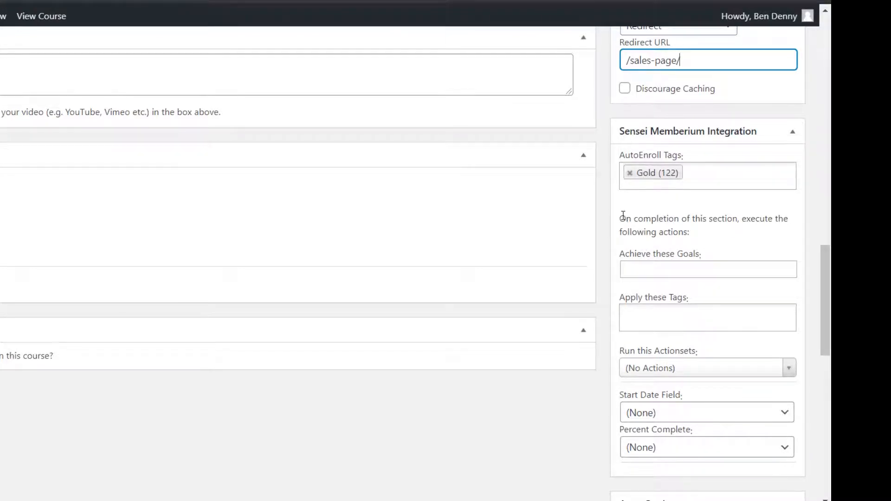
Add Gold Course Complete (787) under Apply these Tags in Sensei Memberium Integration
left_click_drag(622, 216, 692, 232)
left_click(697, 230)
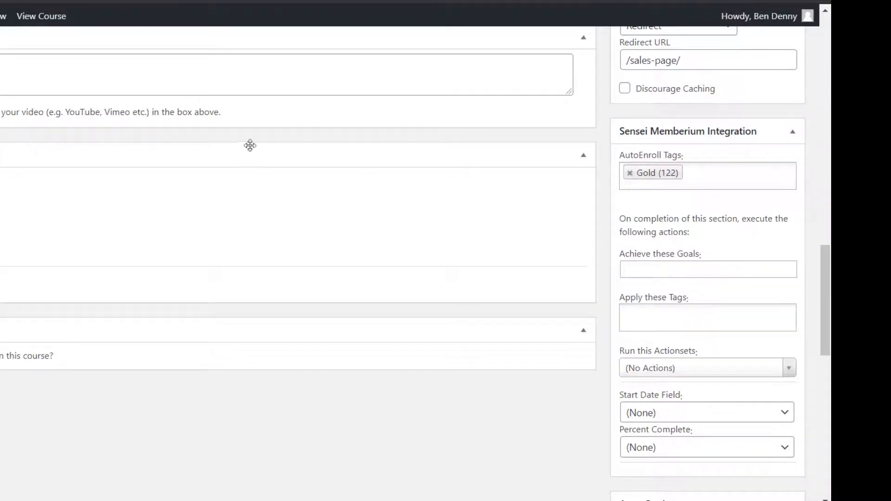
left_click(658, 264)
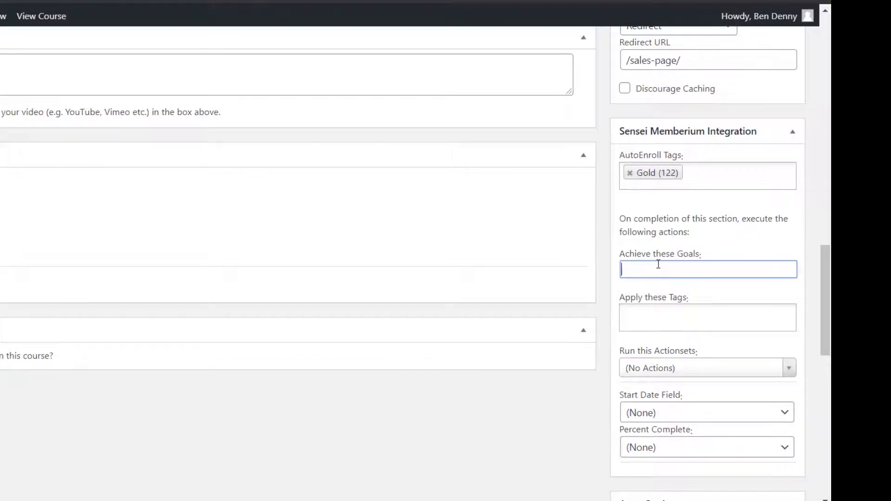
left_click(666, 324)
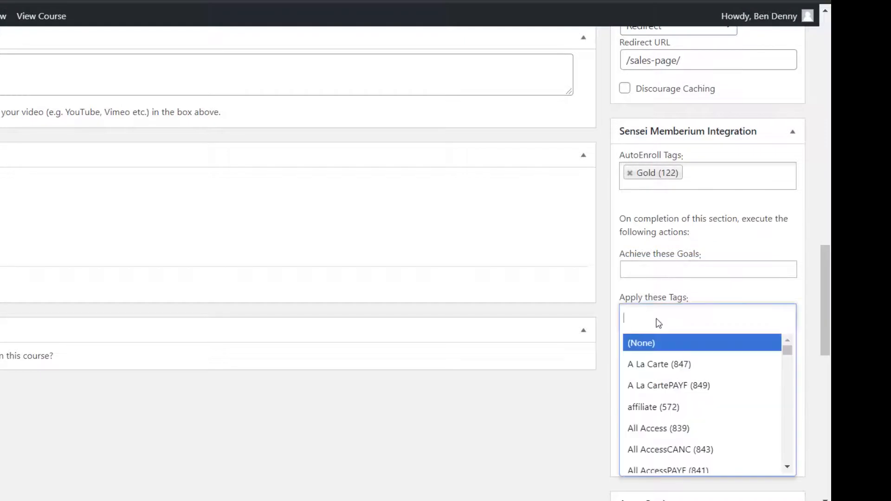
scroll(706, 432, "down", 5)
scroll(707, 418, "down", 10)
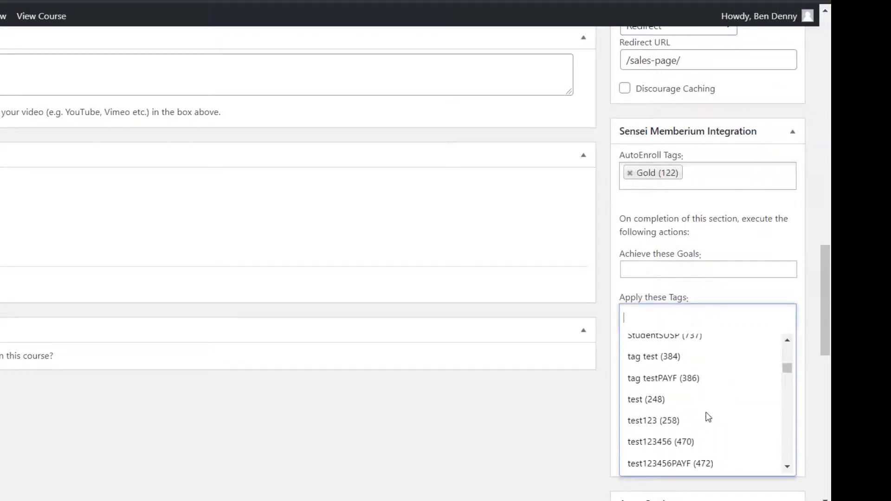
type("gold cou")
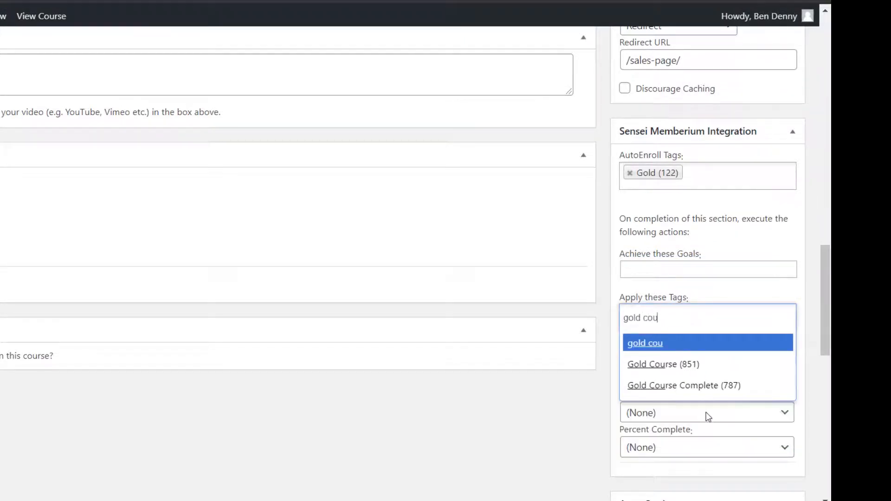
left_click(737, 389)
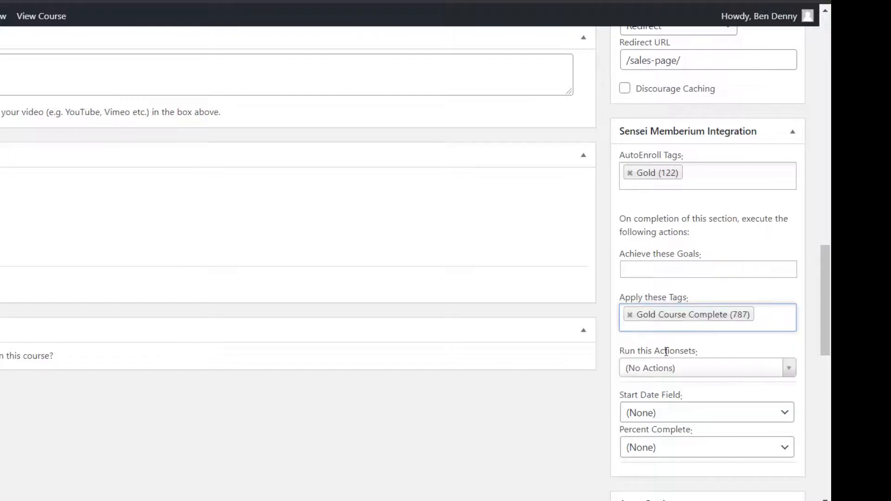
Leave the actionsets, start date and Percent Complete completion fields set to None
left_click(693, 374)
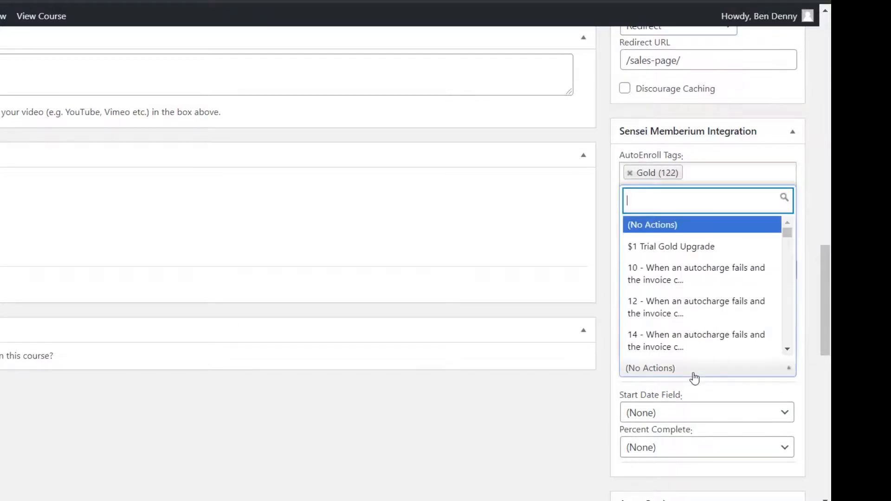
left_click(692, 373)
scroll(583, 414, "down", 3)
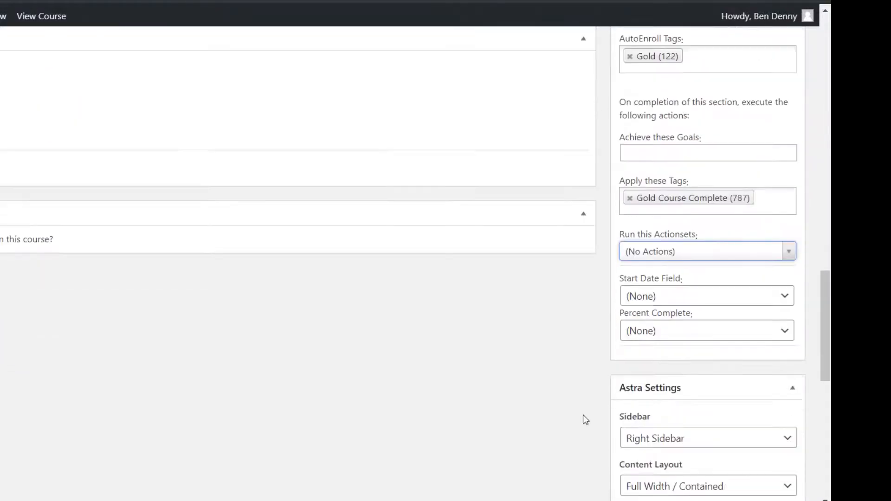
left_click(671, 275)
left_click(672, 275)
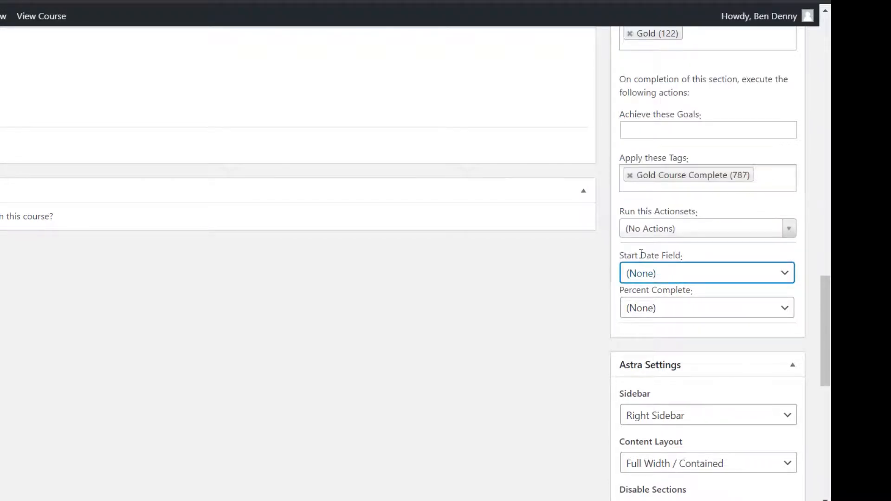
left_click_drag(629, 291, 678, 289)
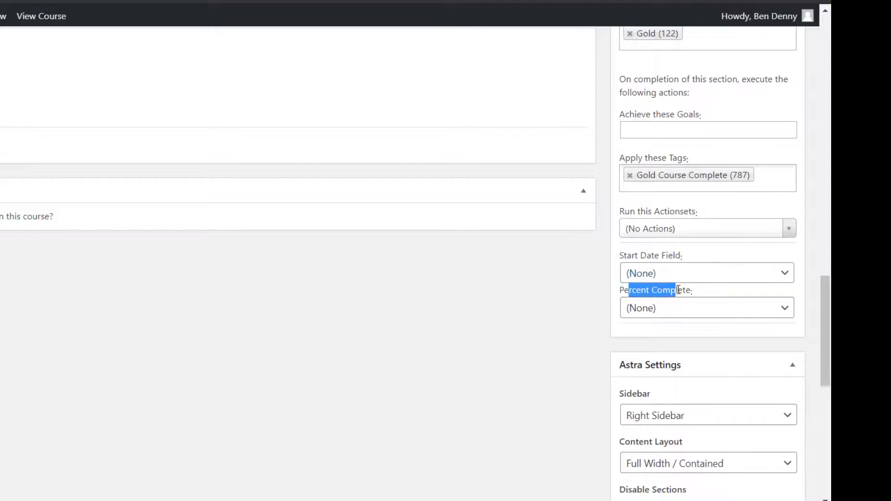
left_click(678, 290)
left_click(670, 308)
left_click(670, 308)
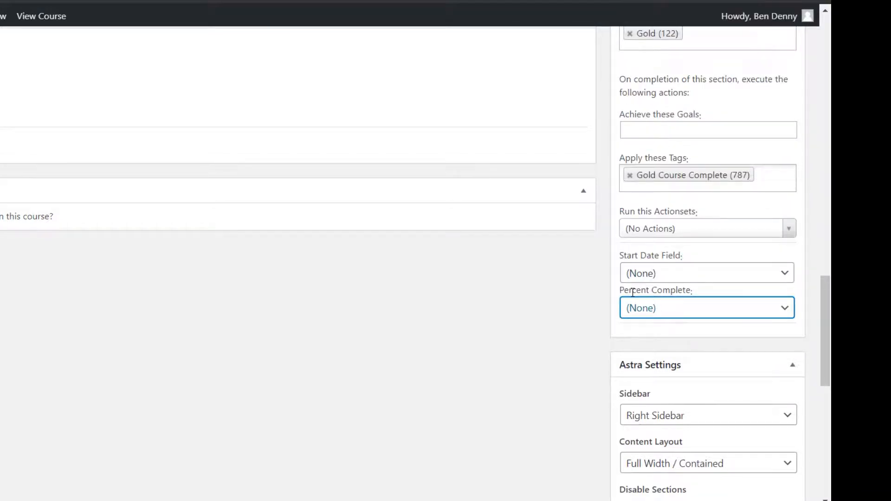
Save the Gold Course's protection and completion settings with Update
scroll(672, 285, "up", 3)
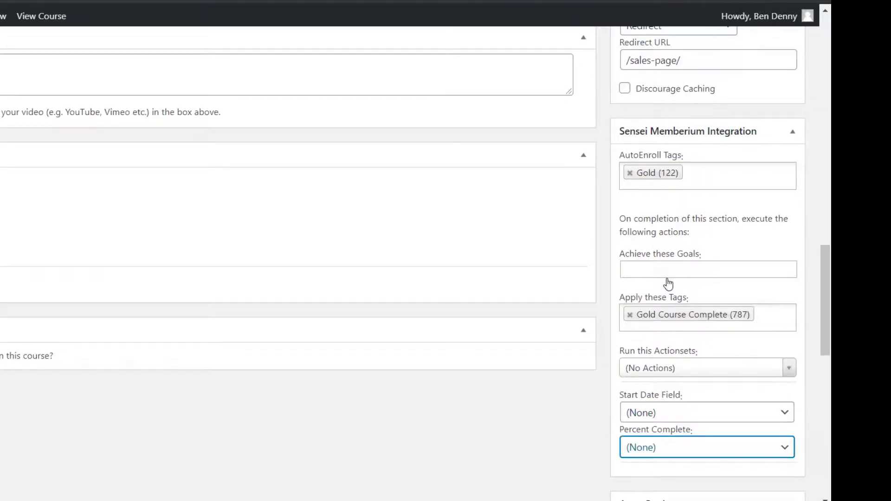
scroll(668, 283, "up", 2)
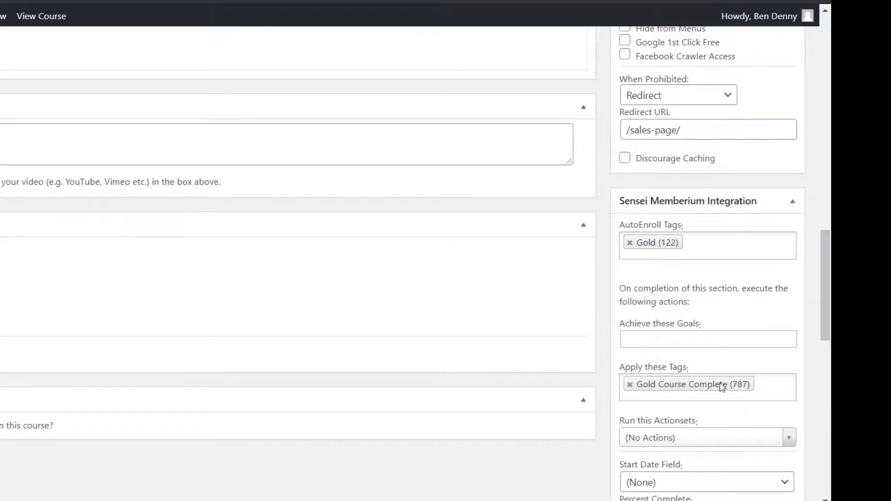
scroll(720, 370, "up", 20)
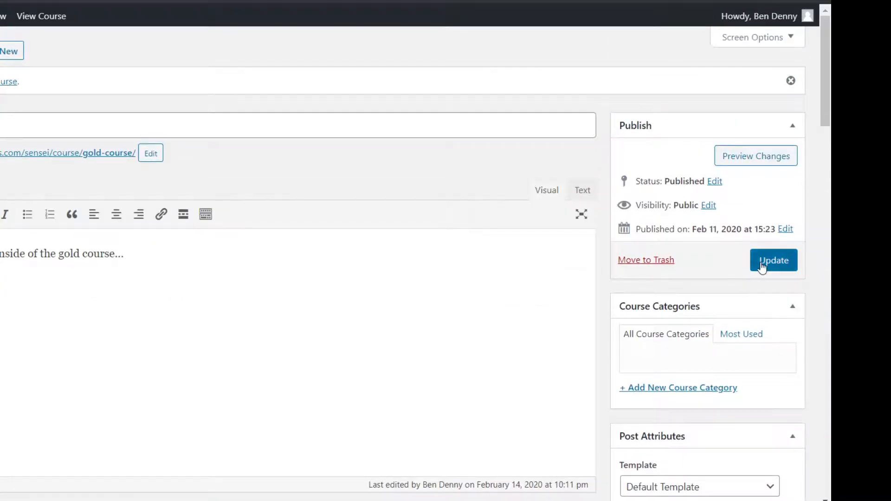
left_click(761, 267)
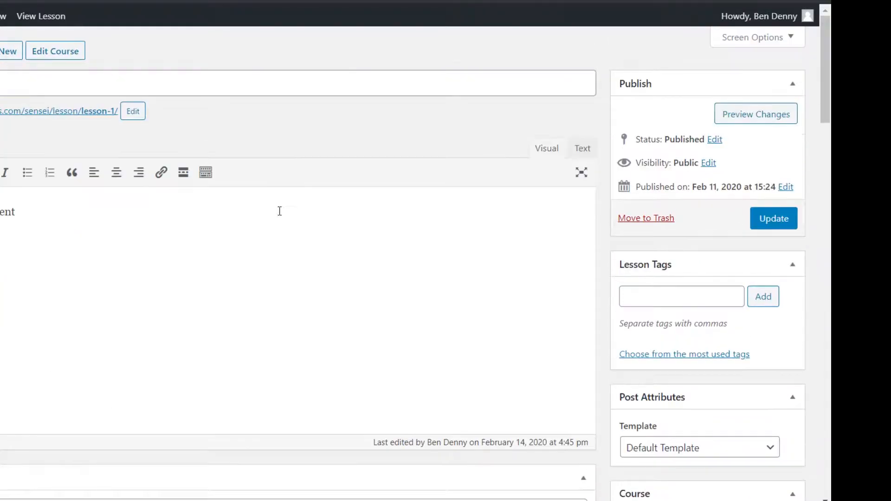
Complete Lesson 1 of the Gold Course on the site to reach 100%, then return to the admin window
scroll(662, 115, "down", 15)
scroll(660, 114, "down", 3)
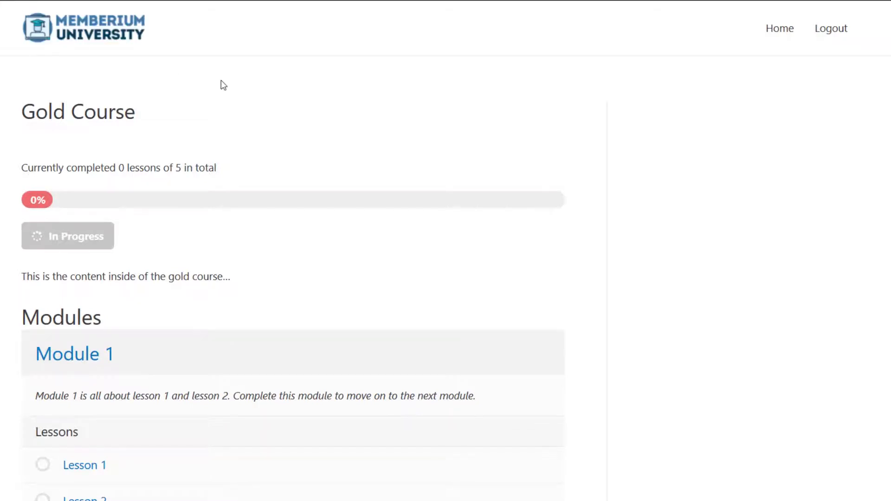
scroll(220, 85, "down", 5)
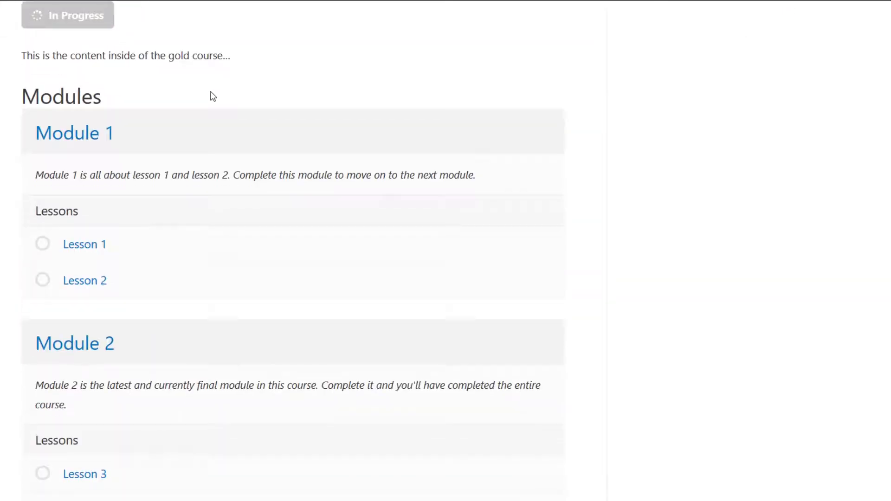
left_click(97, 248)
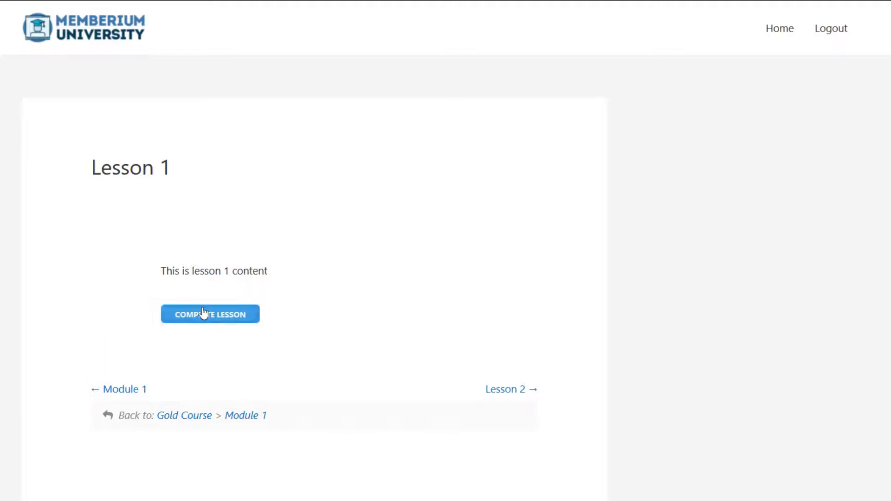
left_click(203, 313)
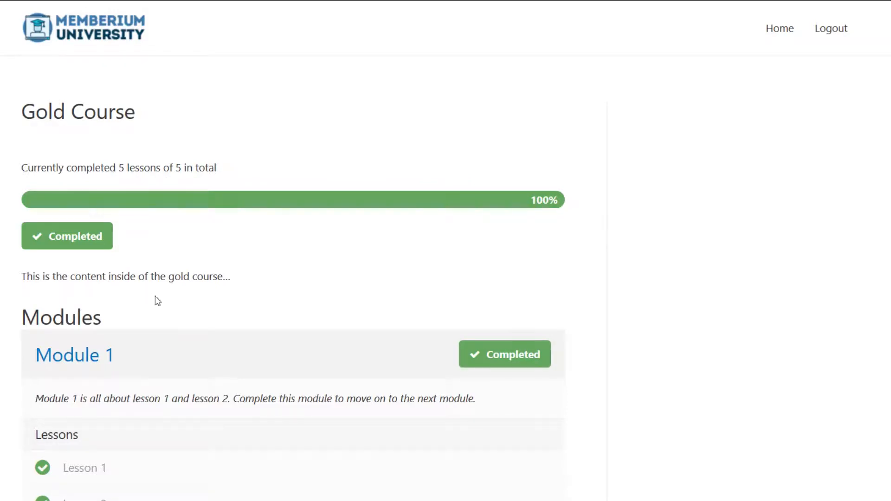
key("alt+Tab")
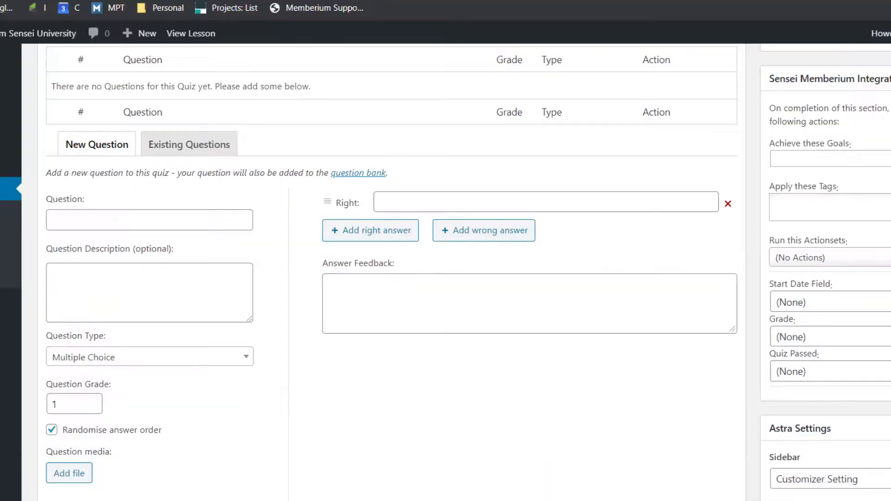
Check the contact's Tag tab for the Gold Course Complete tag dated 2/14/20
left_click(580, 1)
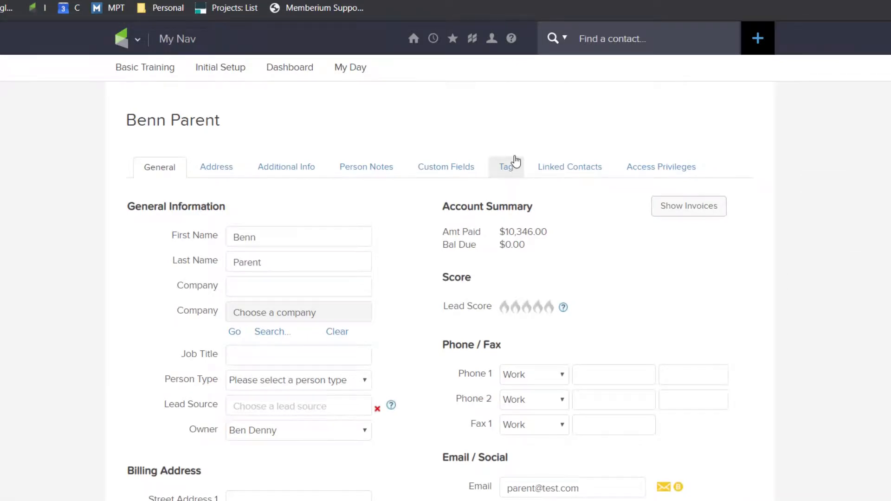
left_click(513, 168)
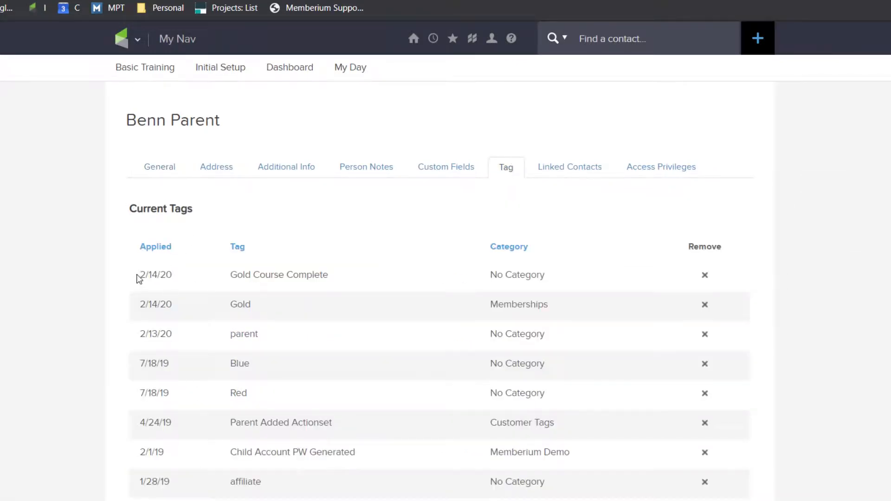
left_click_drag(139, 277, 209, 275)
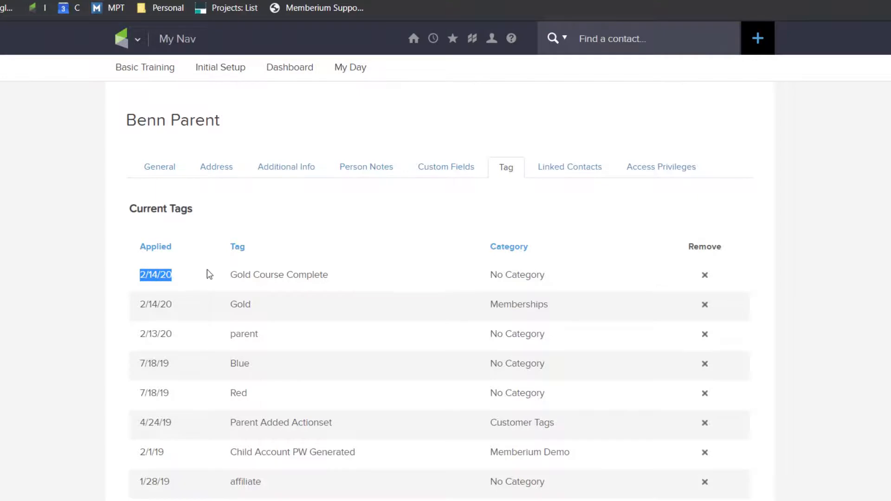
left_click(223, 279)
left_click_drag(248, 275, 335, 279)
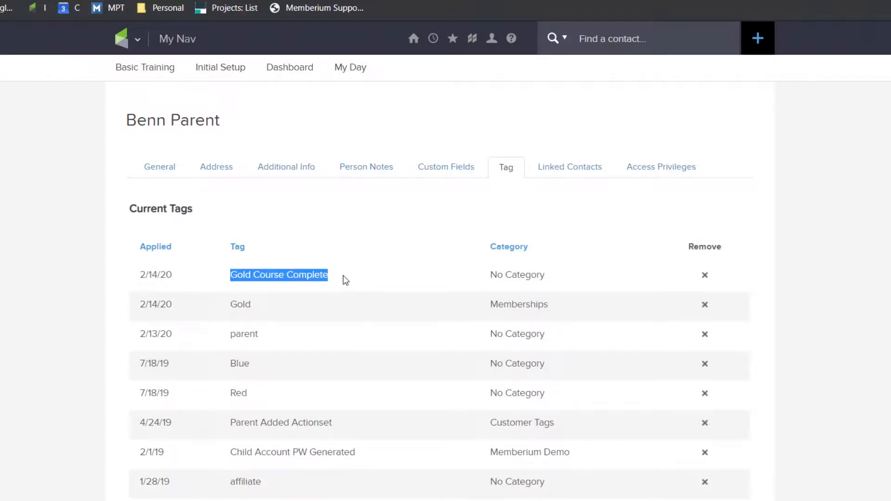
left_click(343, 275)
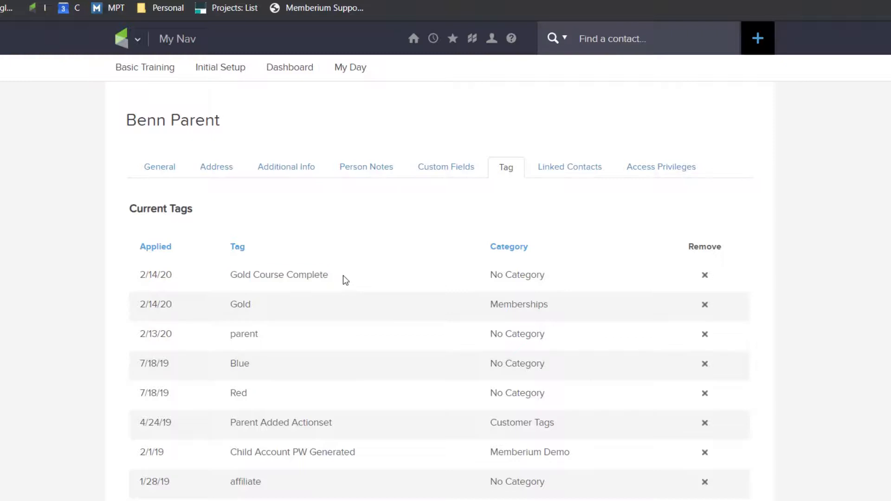
left_click_drag(338, 280, 224, 280)
left_click(227, 282)
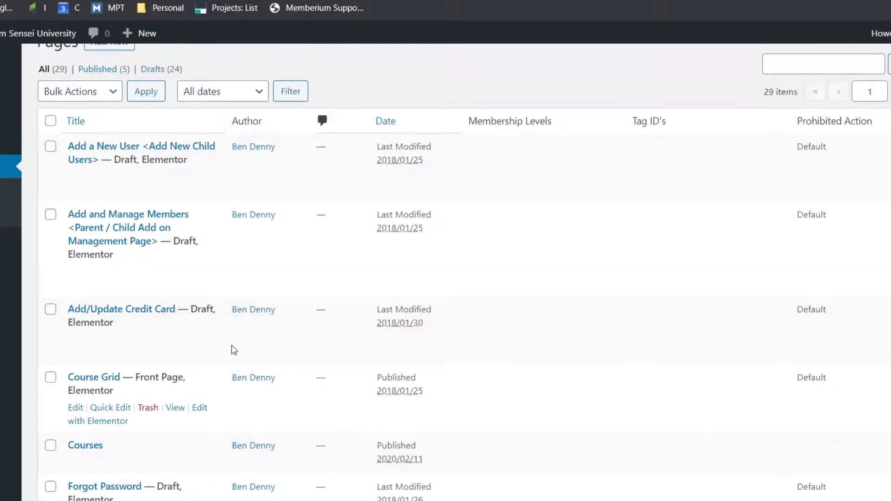
Find the Course Grid page in the Pages list and open it with Edit with Elementor
scroll(233, 350, "up", 1)
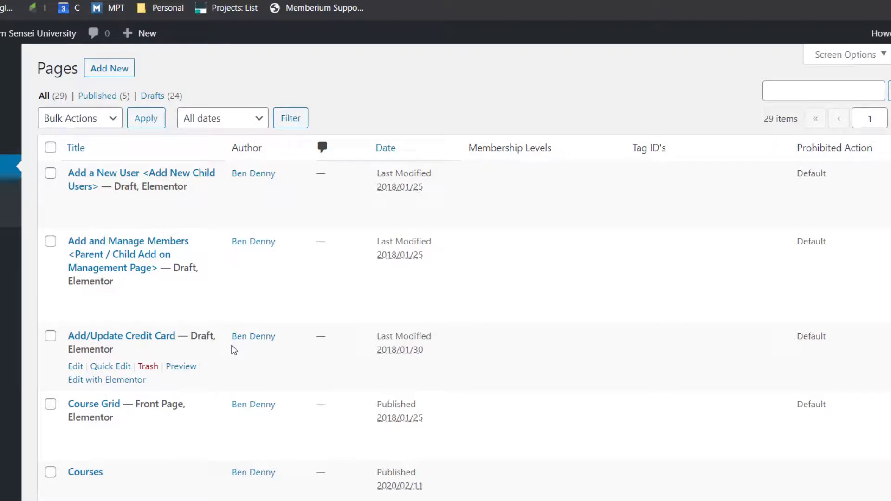
scroll(177, 394, "down", 4)
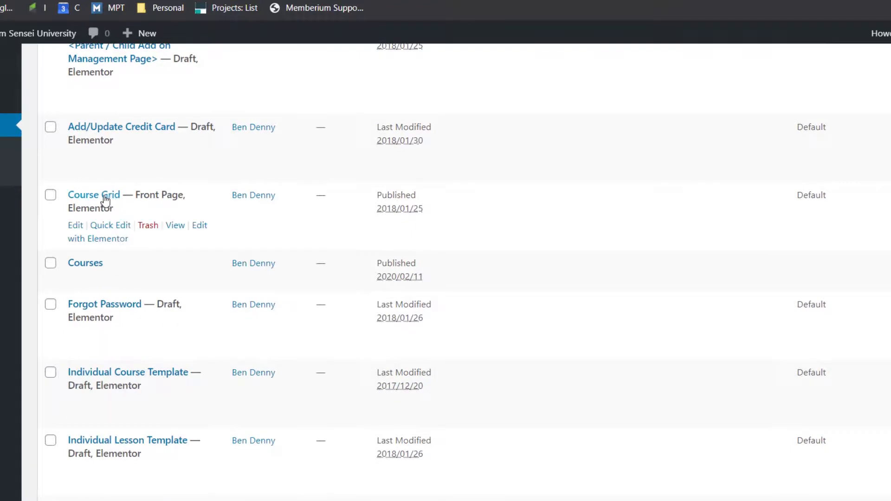
left_click(91, 238)
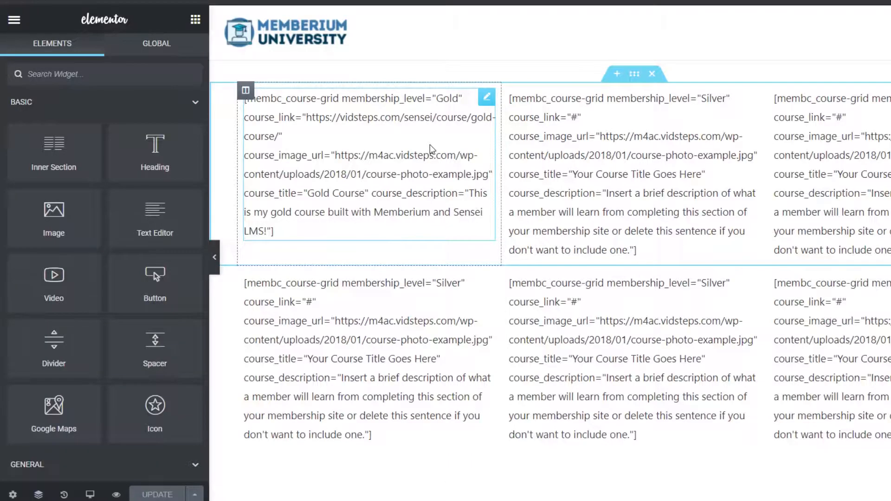
Expand the Gold card's shortcode to read membership_level="Gold", then compare against Memberium Memberships
left_click(430, 144)
left_click(181, 100)
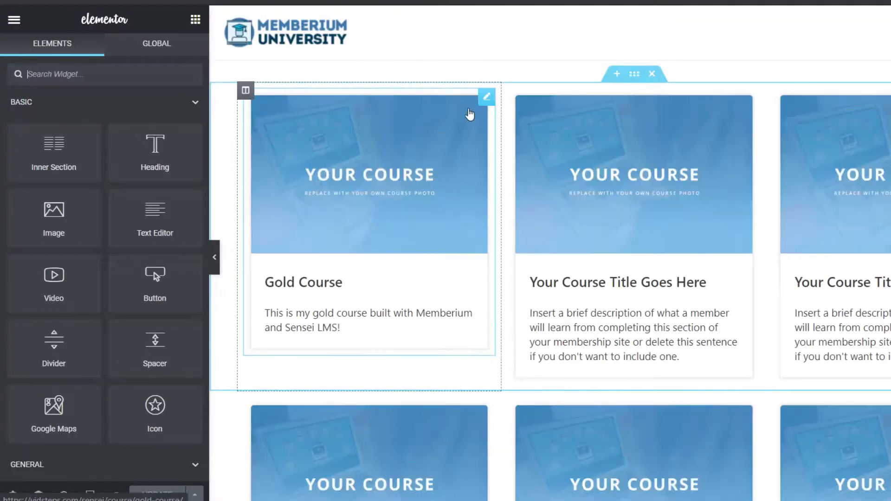
left_click(483, 98)
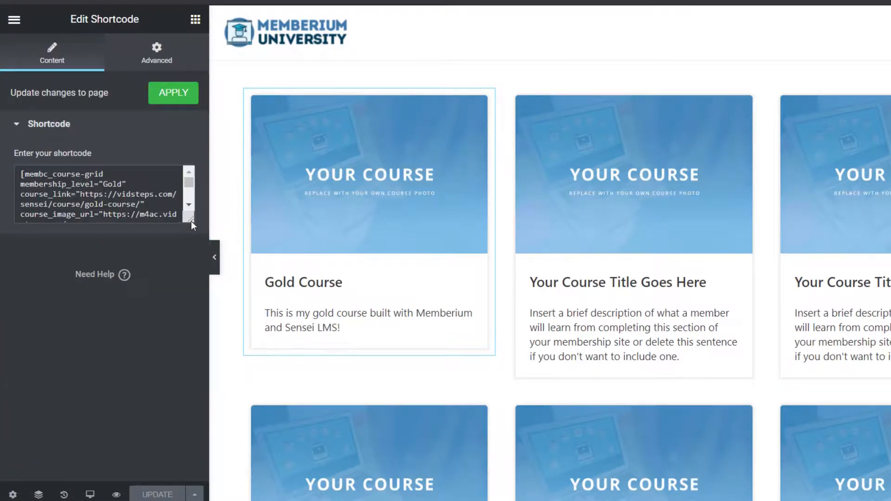
left_click_drag(191, 221, 250, 302)
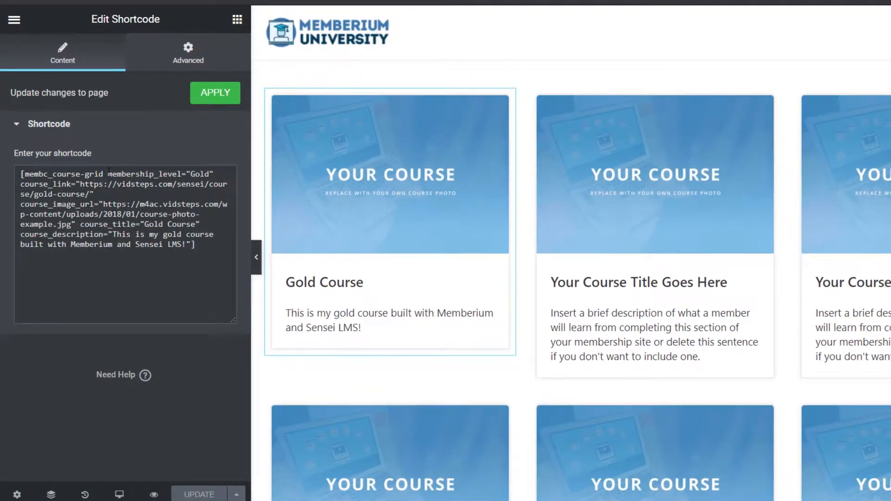
left_click_drag(109, 172, 191, 174)
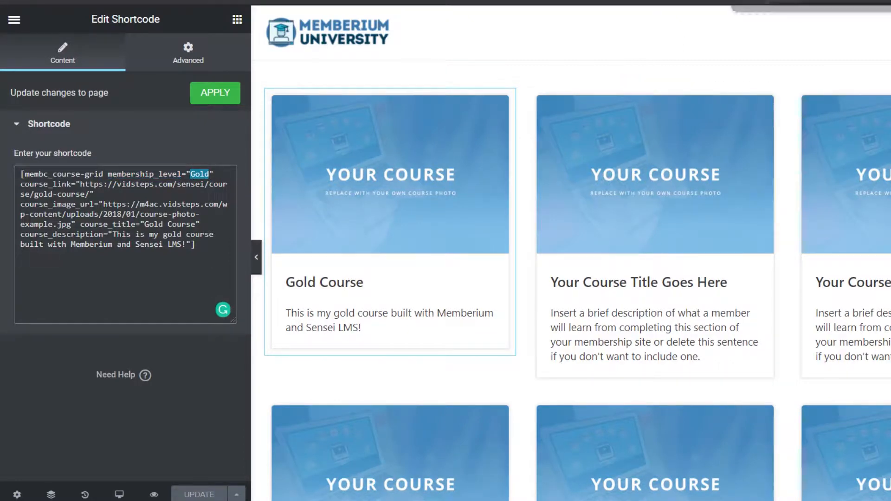
left_click(784, 1)
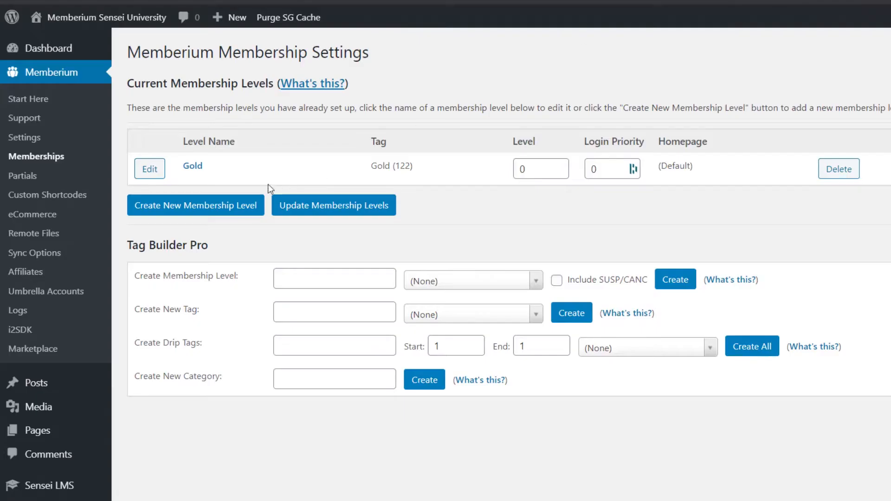
Replace the Gold card's course_link URL with the copied Gold Course permalink
left_click_drag(203, 167, 183, 168)
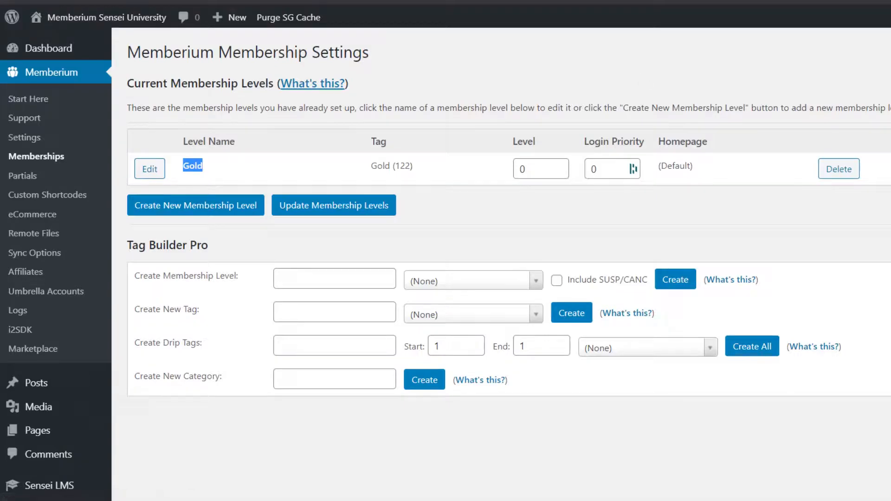
left_click(663, 1)
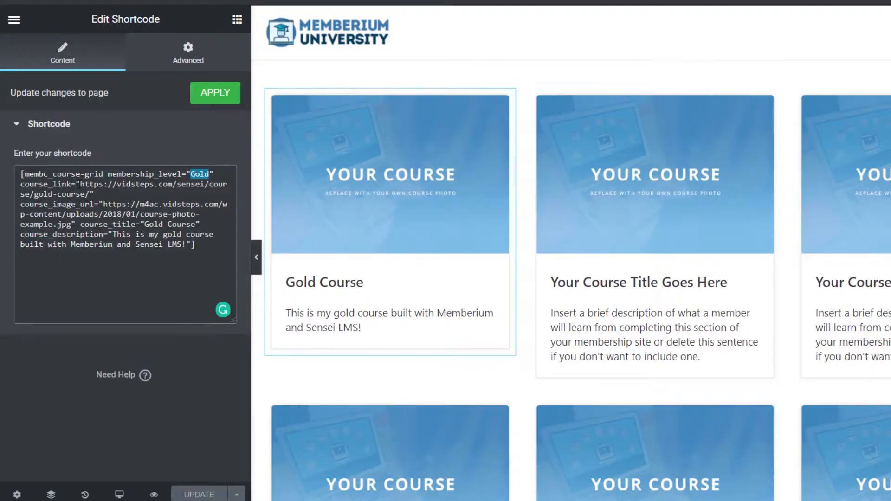
left_click_drag(80, 184, 89, 195)
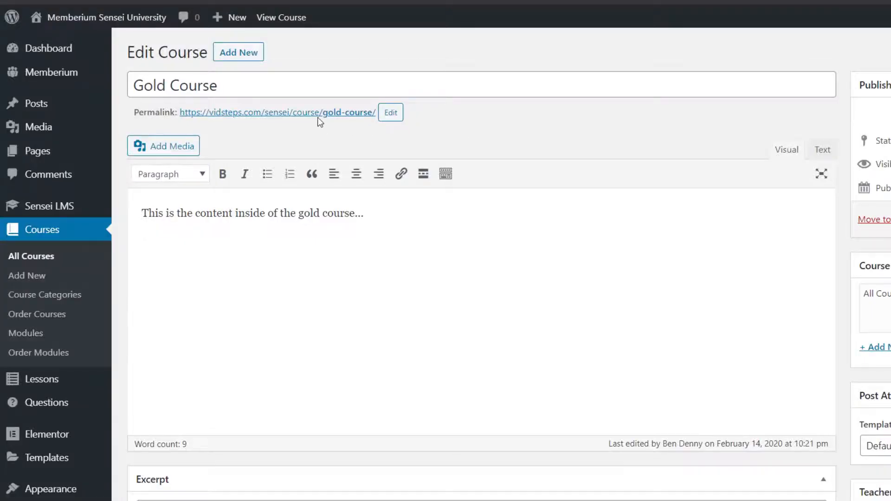
right_click(317, 115)
left_click(368, 167)
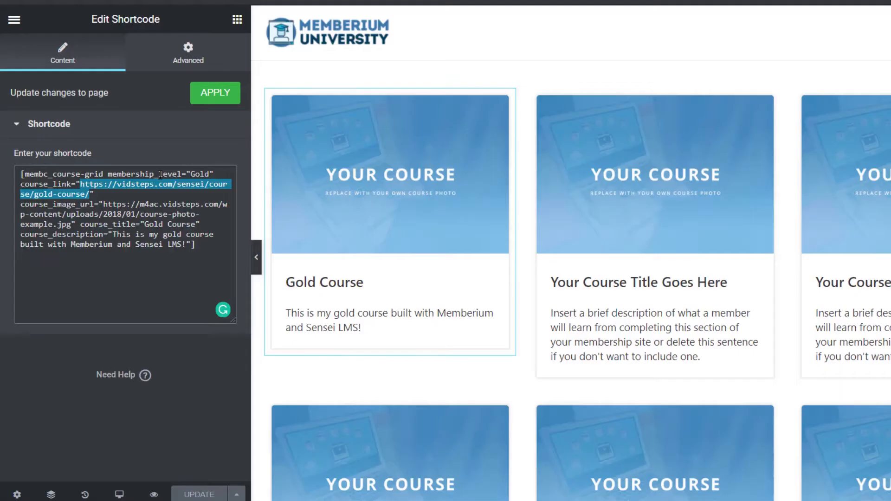
key("ctrl+v")
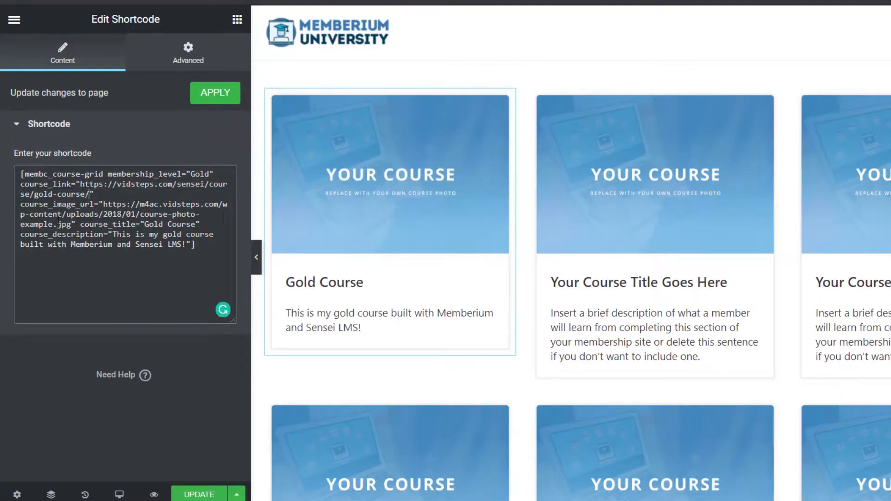
left_click_drag(49, 207, 77, 224)
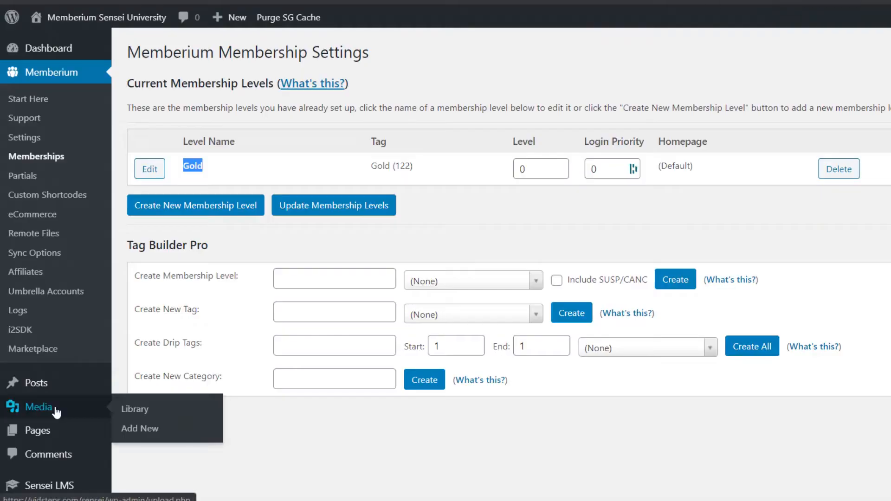
Upload OfferaFreeTrial.png to the media library and paste its link into course_image_url
left_click(133, 409)
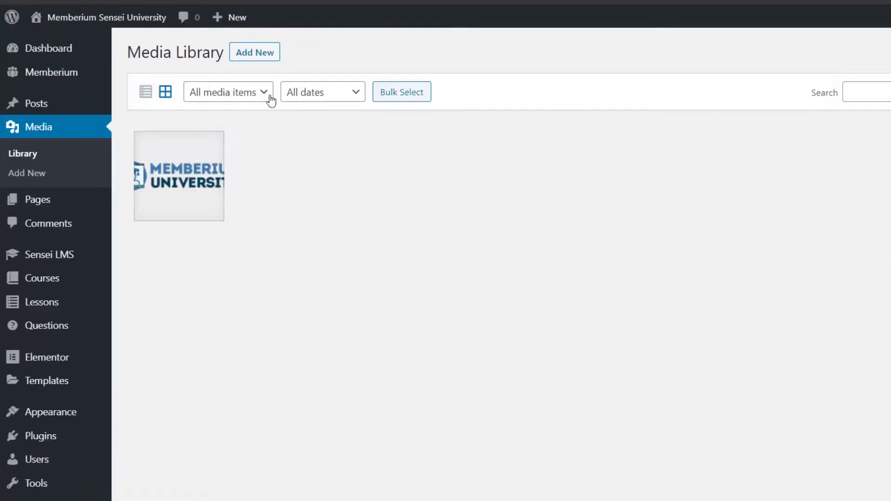
left_click(251, 55)
left_click(561, 155)
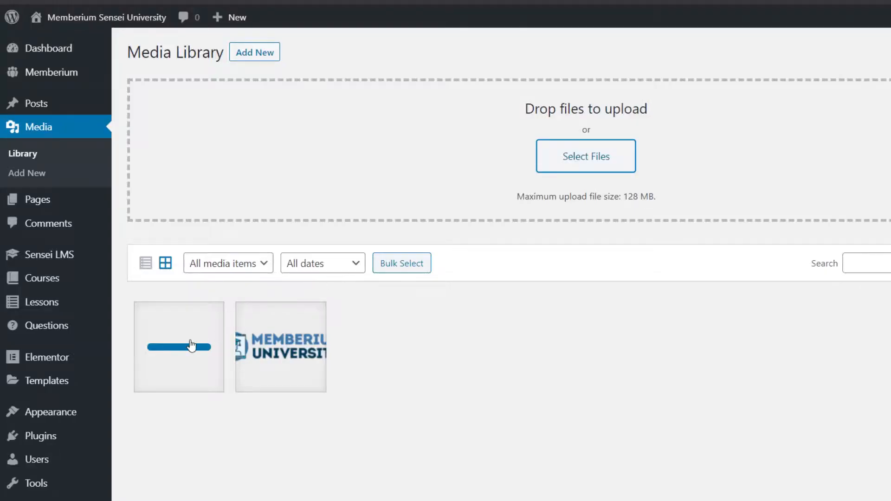
left_click(203, 324)
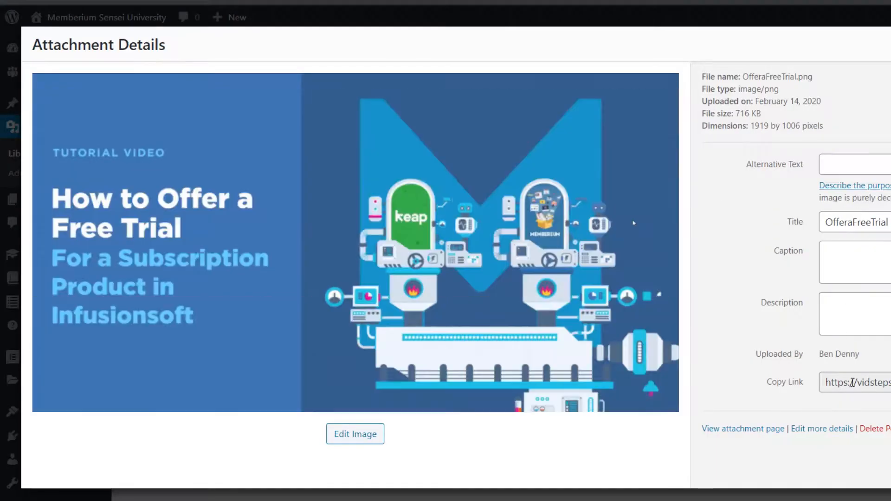
left_click(853, 383)
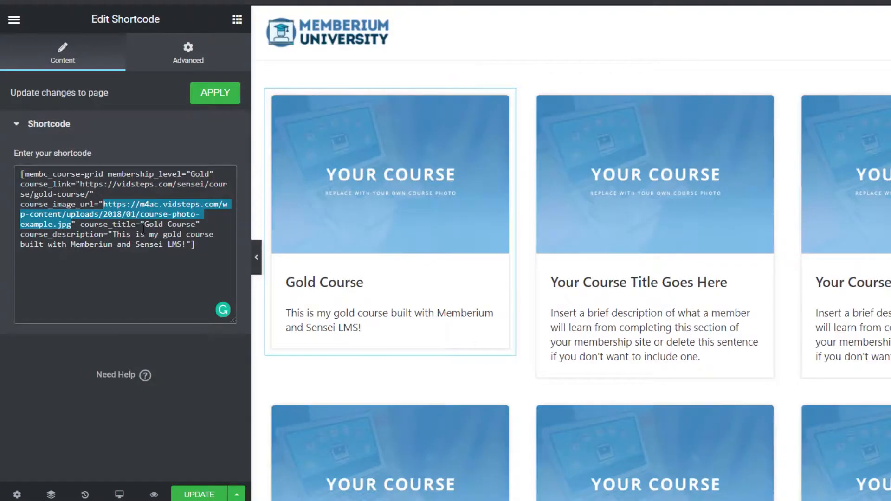
key("ctrl+v")
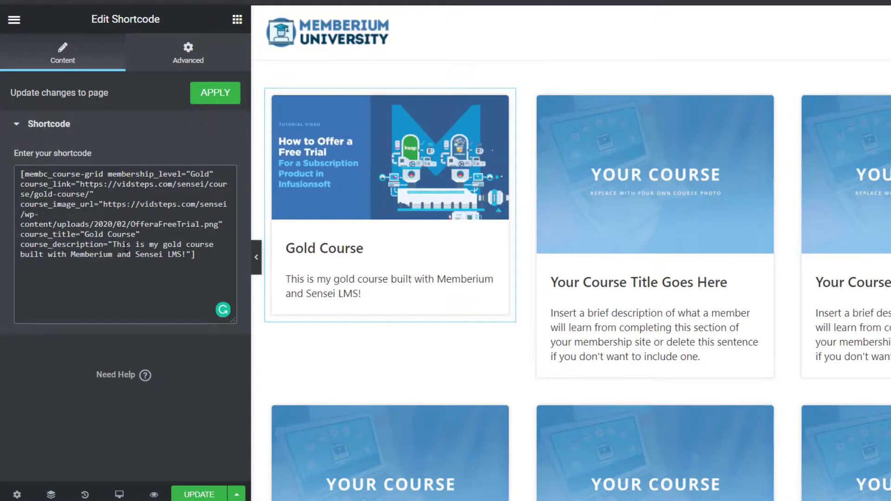
Adjust the Gold card's shortcode text and save the Course Grid page with Update
left_click_drag(138, 236, 85, 235)
left_click(134, 235)
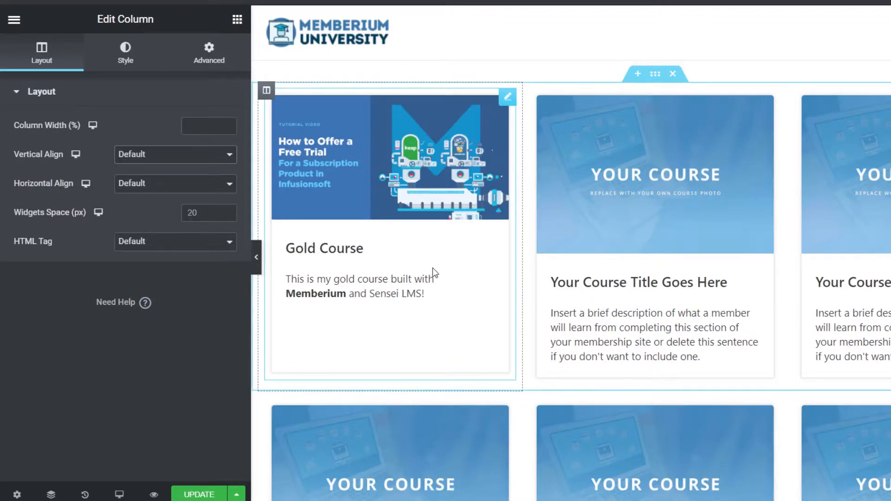
left_click(432, 268)
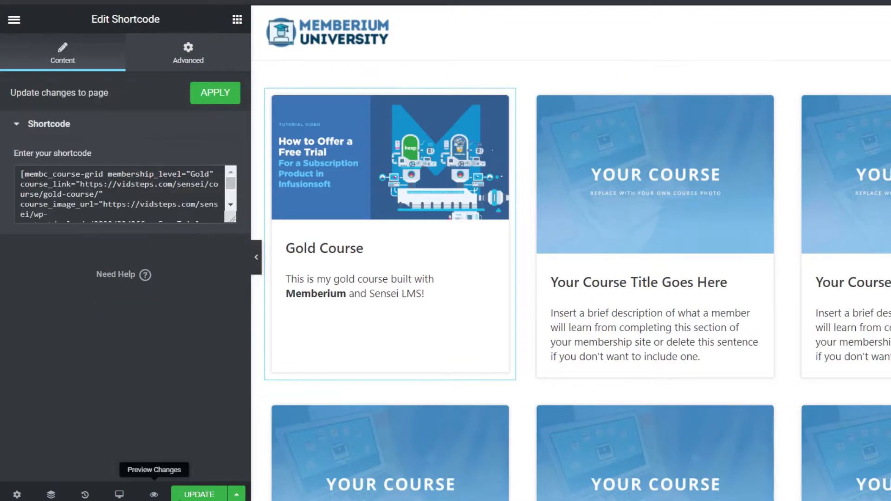
left_click(199, 494)
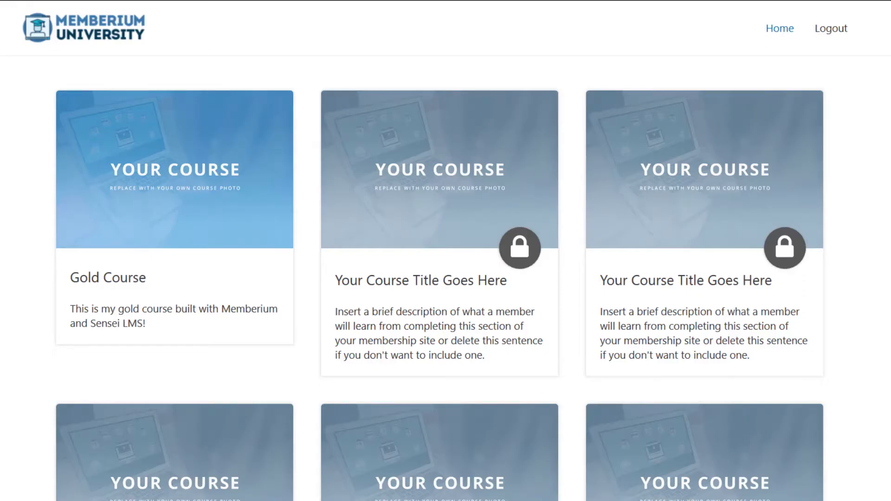
Reload the homepage, log out to view the course grid as a visitor, and recheck the shortcode's Gold level
key("F5")
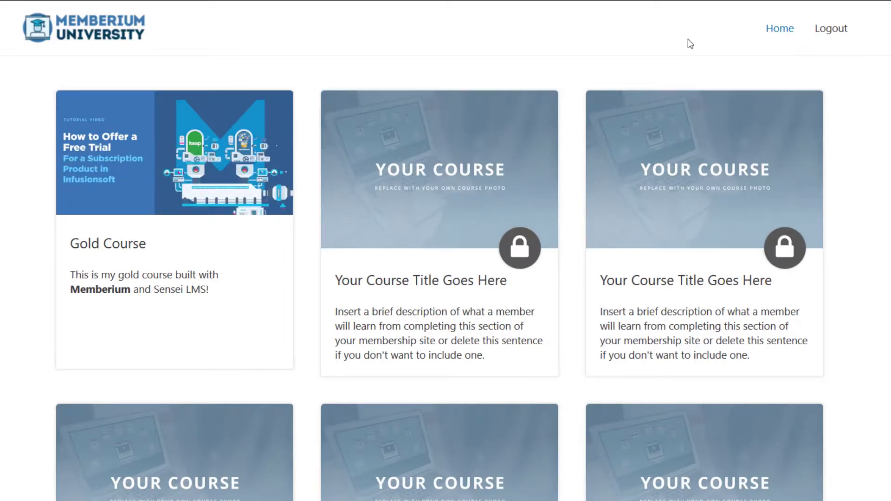
left_click(836, 34)
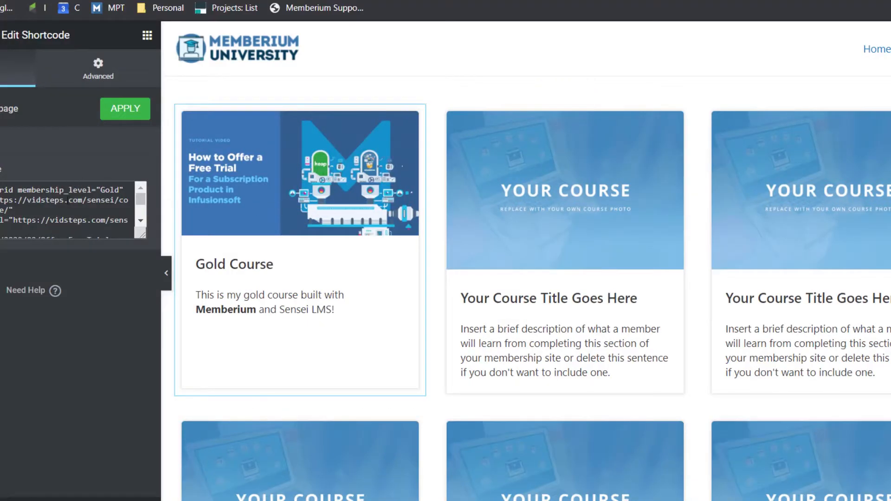
left_click_drag(81, 190, 99, 187)
left_click(120, 191)
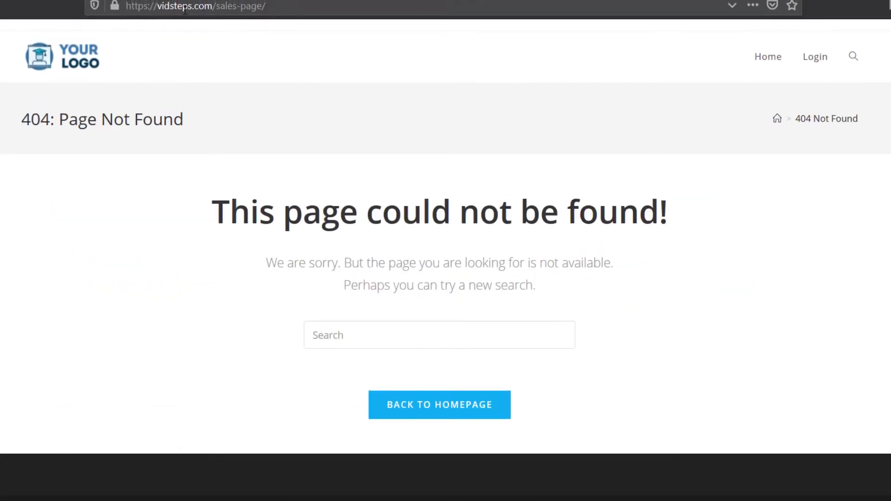
left_click_drag(170, 7, 272, 4)
left_click(232, 7)
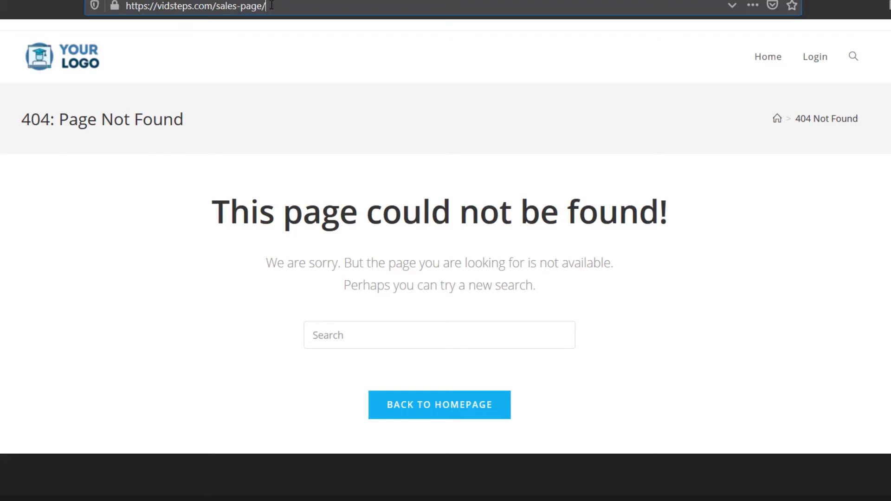
left_click_drag(284, 211, 519, 212)
left_click(518, 212)
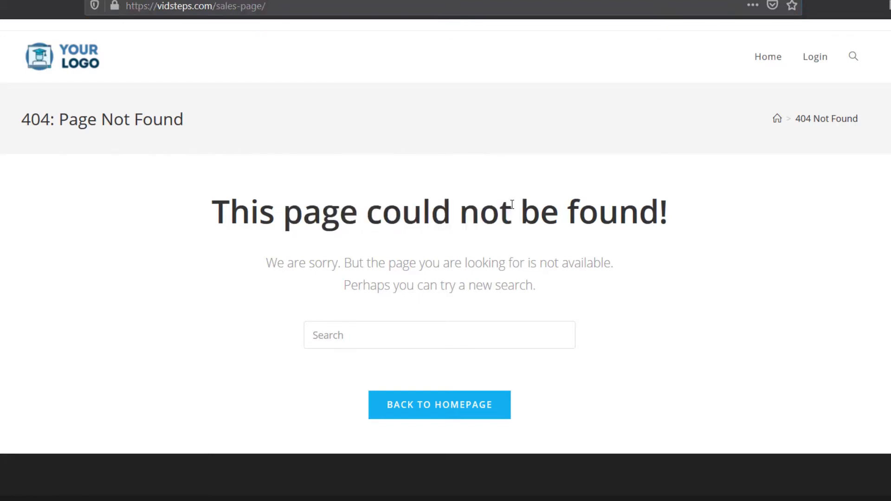
left_click_drag(213, 6, 298, 6)
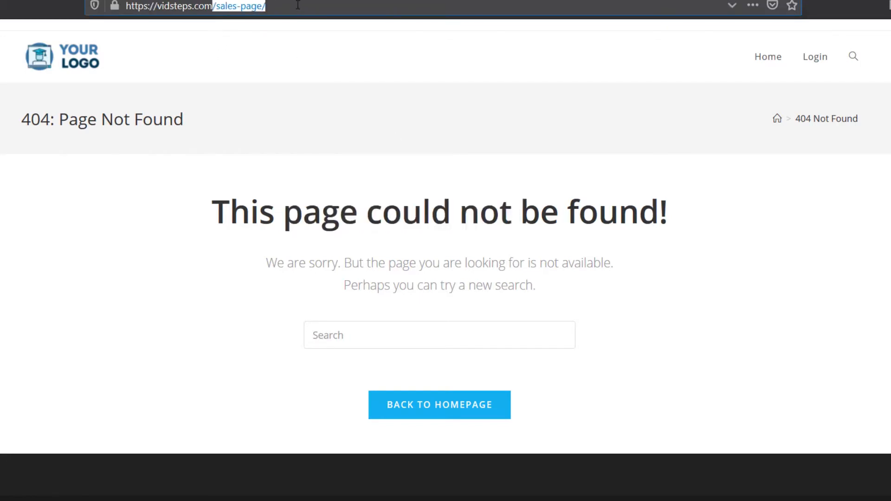
left_click(297, 5)
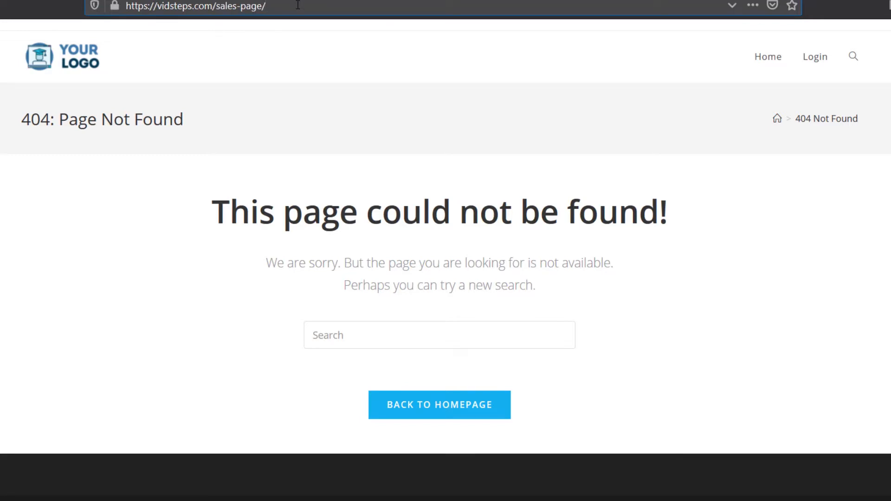